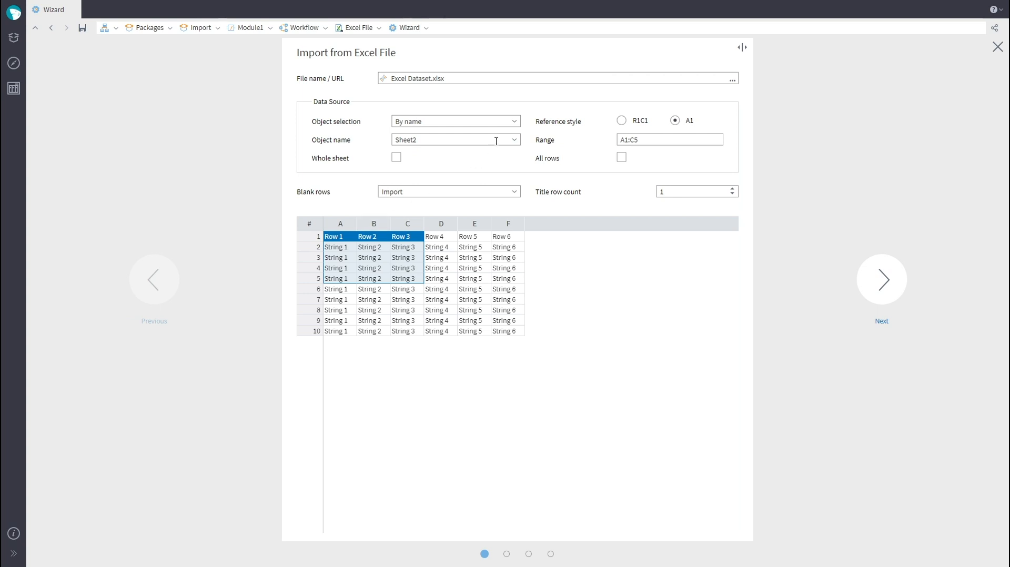
Step: Select the Excel sheet by number 1, import the whole sheet, and move on to field configuration
left_click(464, 133)
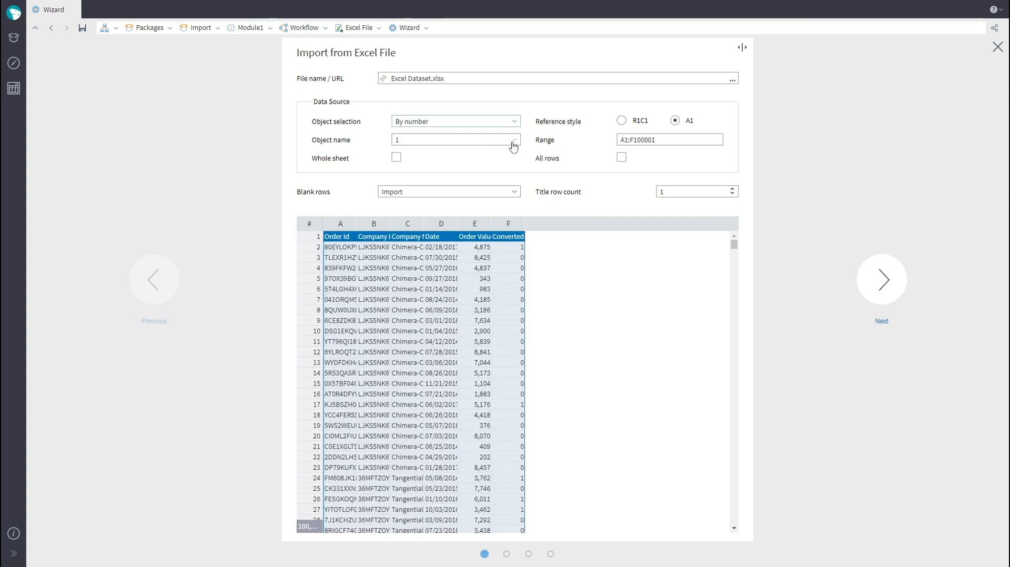
left_click(396, 157)
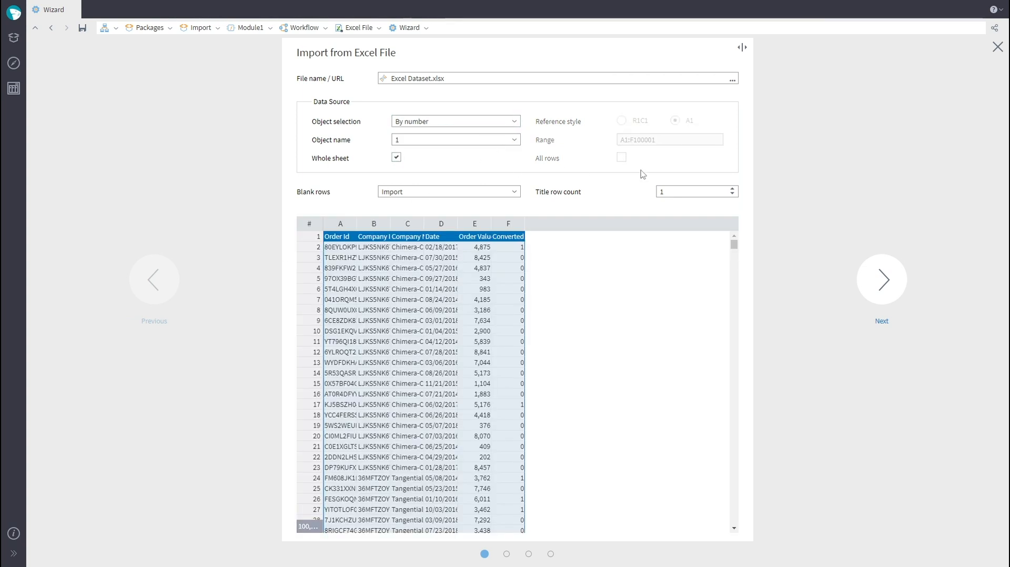
left_click(884, 280)
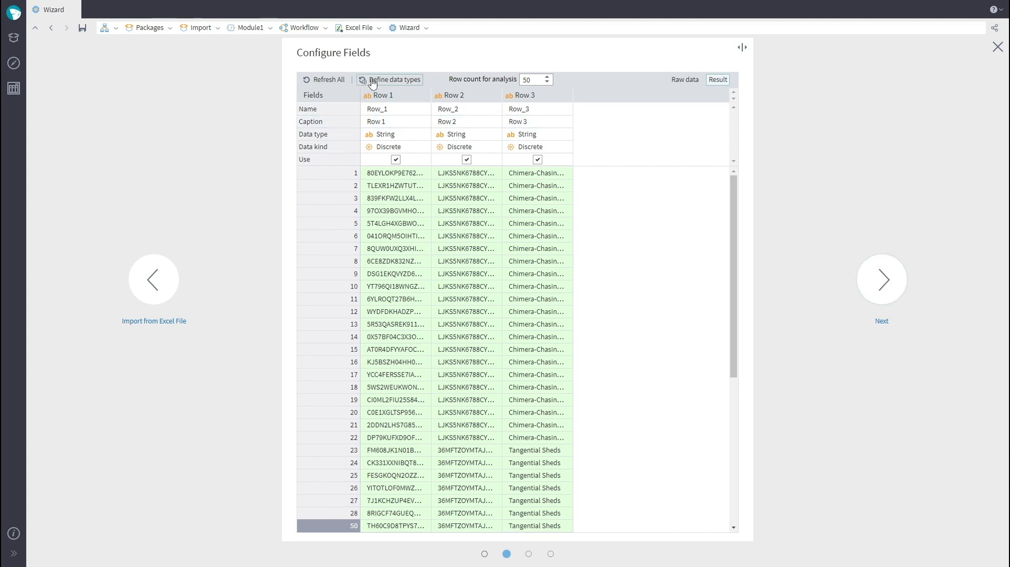
Step: Refresh the field list and set the Converted field's data type to Logical
left_click(325, 80)
left_click_drag(467, 528, 620, 546)
left_click(716, 133)
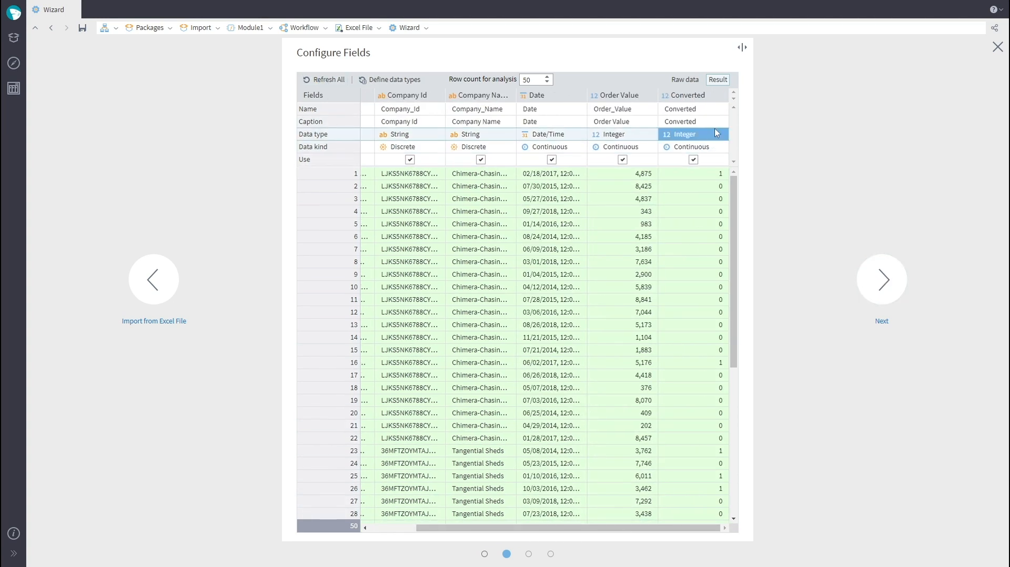
left_click(717, 134)
left_click(710, 147)
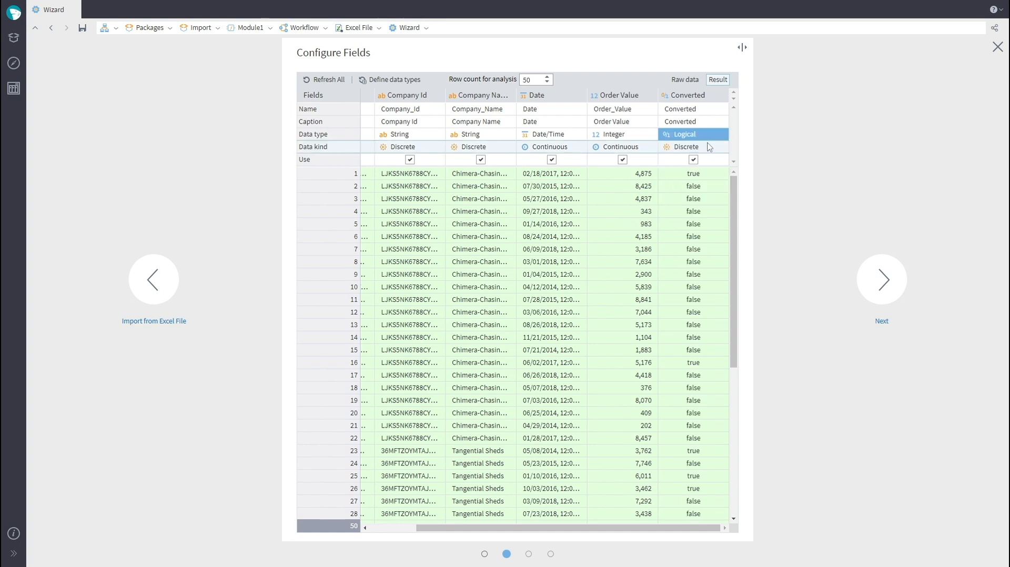
Step: Advance through the remaining Excel import wizard pages and run the node
left_click(883, 281)
left_click(884, 281)
left_click(883, 382)
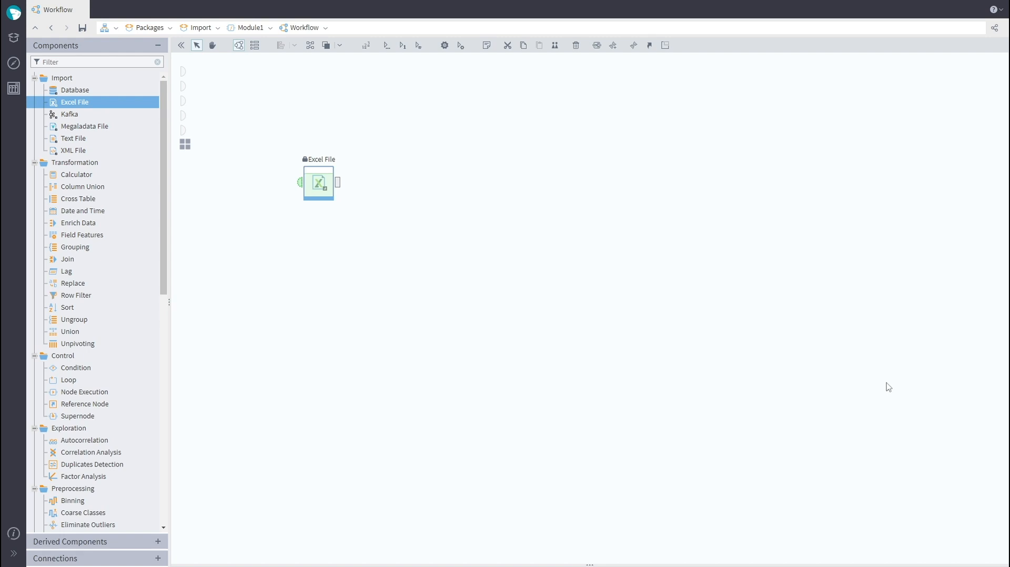
Step: Open the Excel File node's output in Quick View to inspect the imported data
double_click(338, 187)
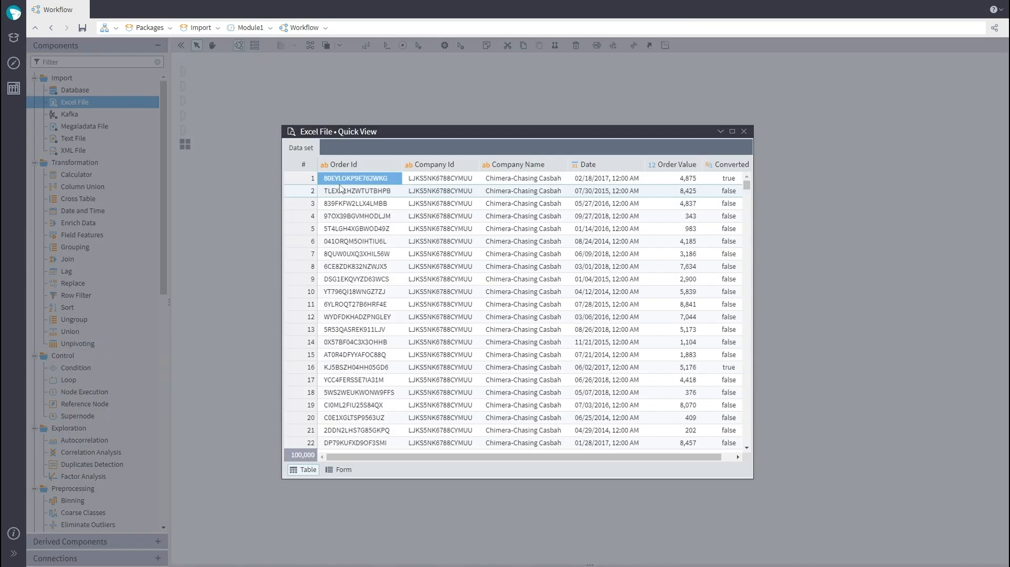
left_click(744, 132)
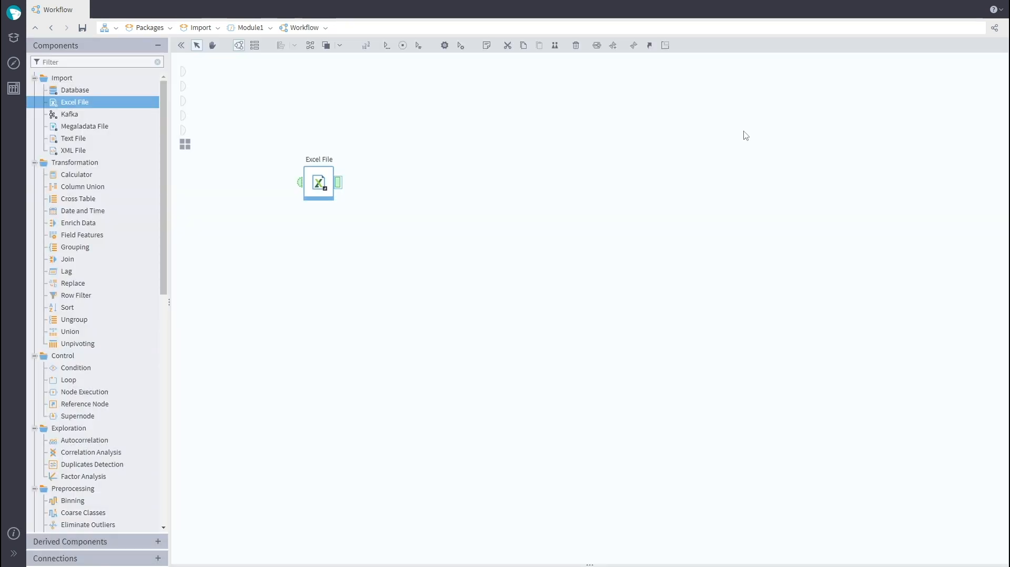
Step: Open the module's Connections and add a new PostgreSQL connection
left_click(14, 63)
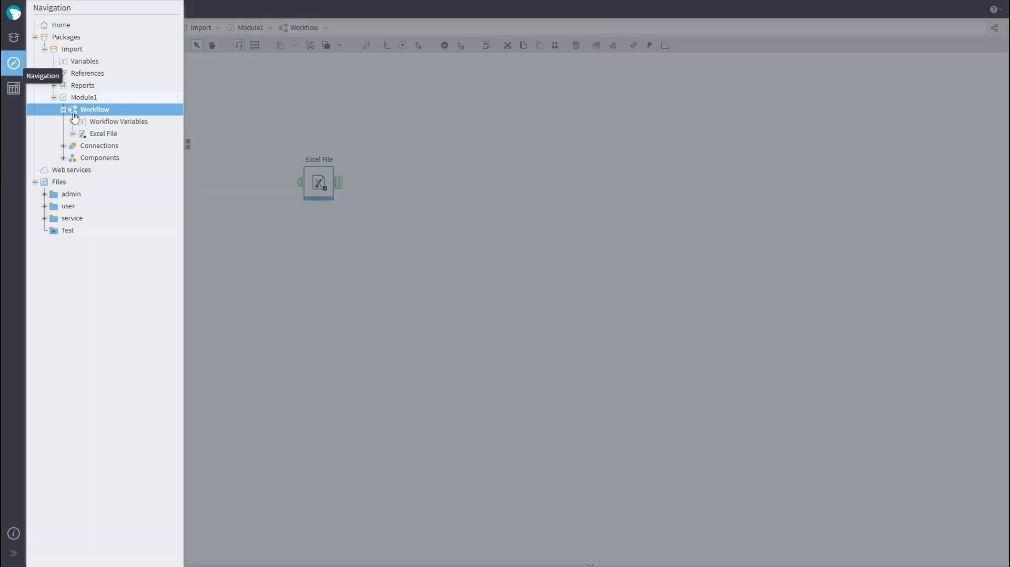
left_click(107, 145)
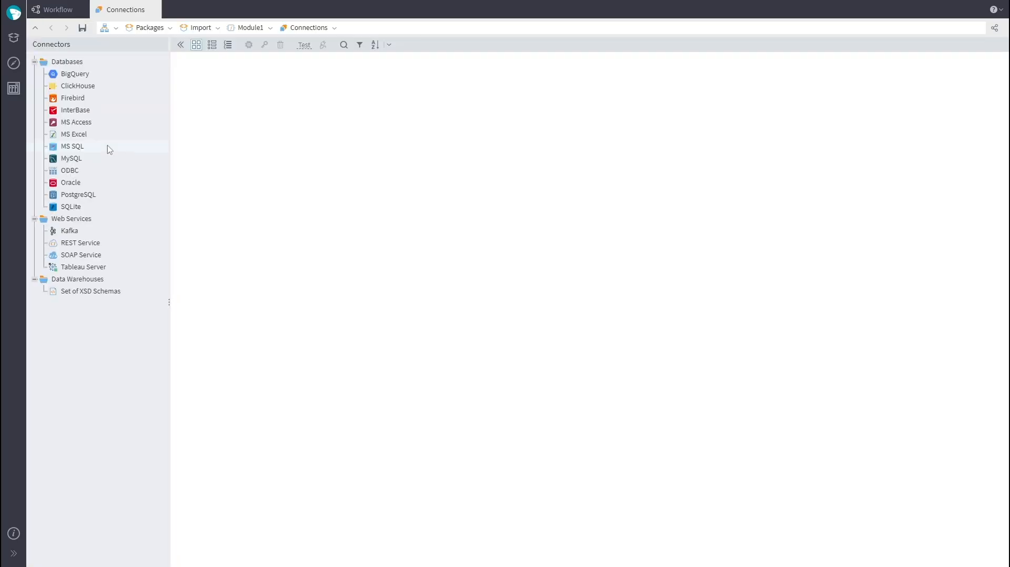
left_click_drag(105, 195, 244, 123)
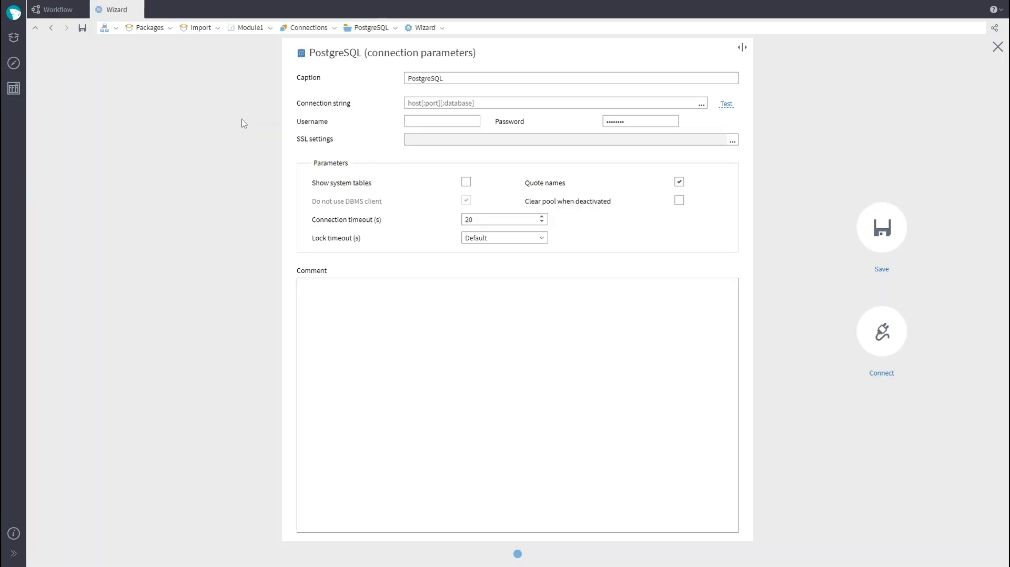
Step: Set the connection string to localhost:pagila and enter the database username and password
left_click(453, 103)
type("localhost:pagila")
left_click(452, 121)
key("ctrl+v")
key("ctrl+a")
key("ctrl+v")
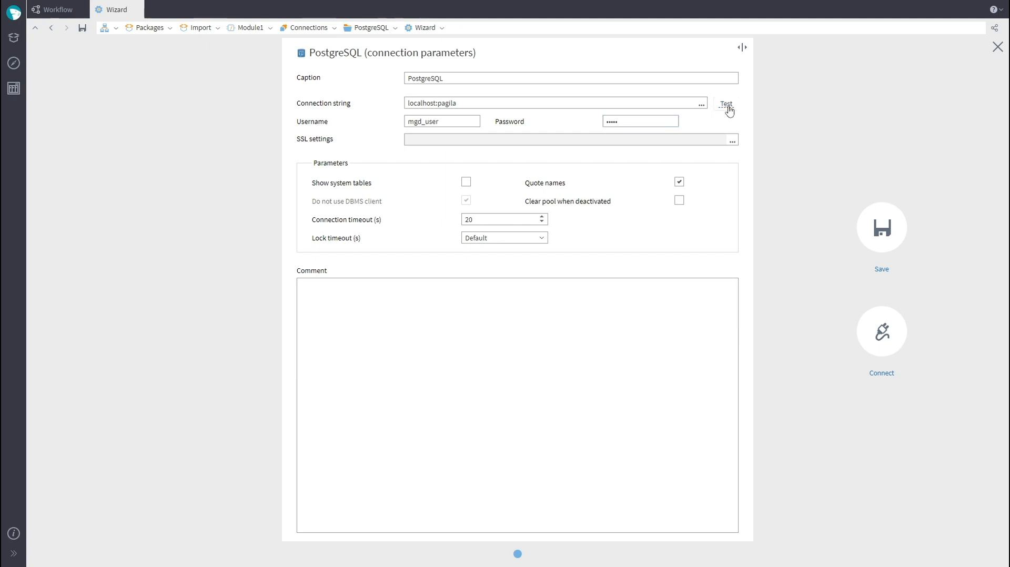
Step: Test the PostgreSQL connection and save it
left_click(727, 105)
left_click(504, 303)
left_click(883, 227)
Step: Activate the PostgreSQL connection and close the Connections tab
left_click(231, 81)
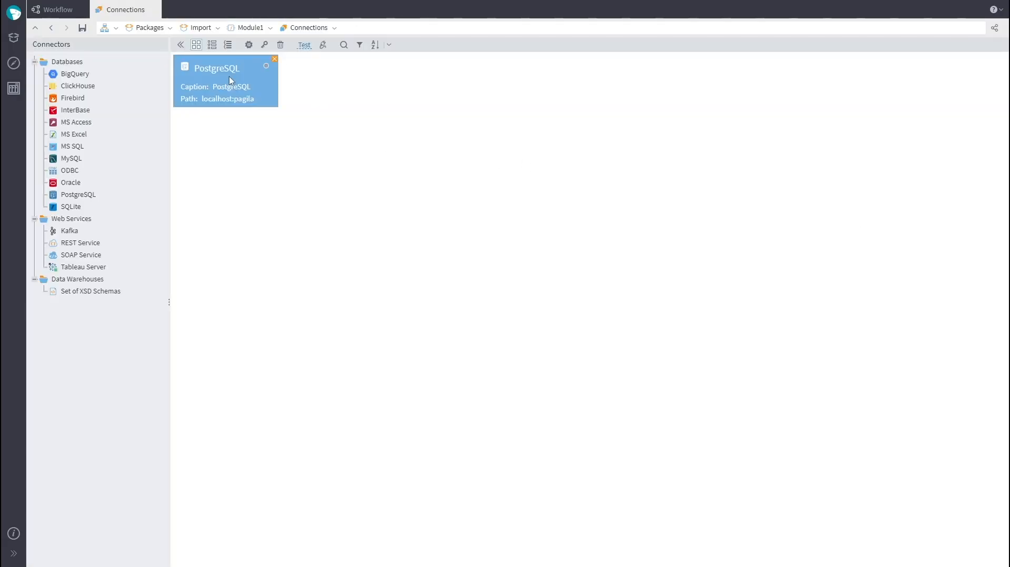
left_click(323, 45)
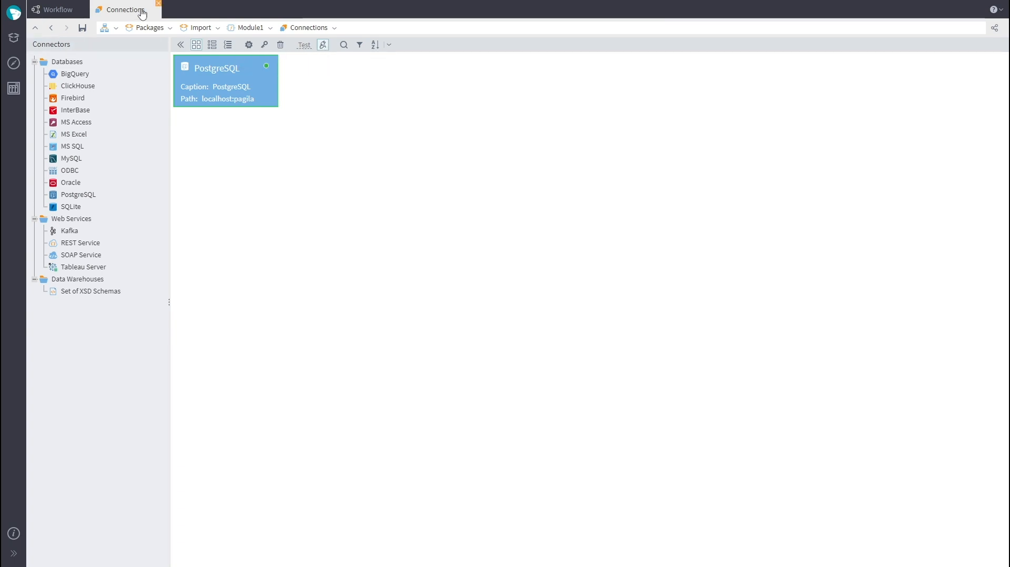
left_click(158, 3)
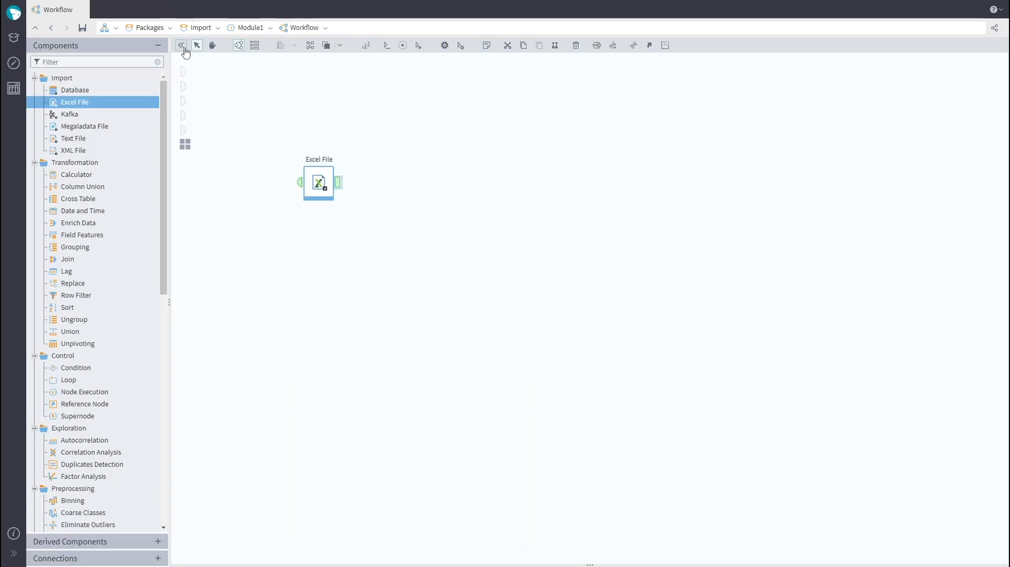
Step: Place the PostgreSQL connection node on the workflow below the Excel File node
left_click(83, 559)
left_click(34, 124)
left_click(45, 136)
left_click_drag(79, 149, 305, 265)
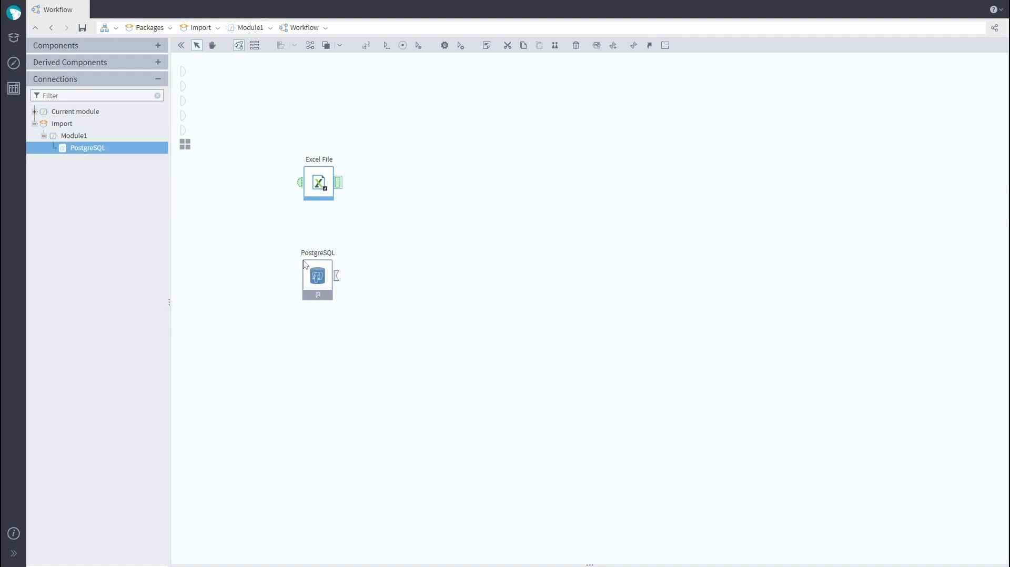
Step: Add a Database import node linked to the PostgreSQL connection and open its settings
left_click(98, 47)
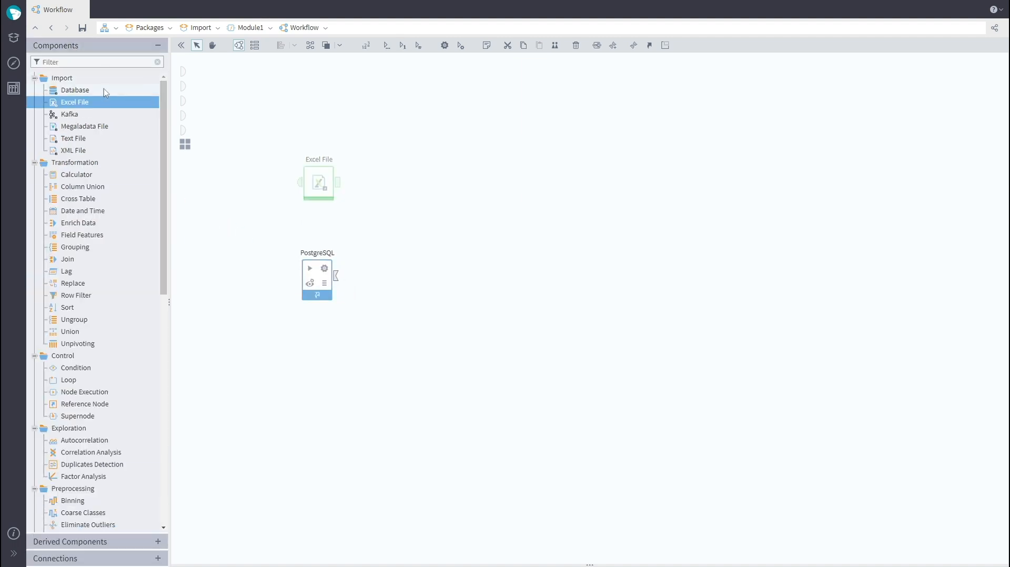
left_click_drag(74, 90, 432, 280)
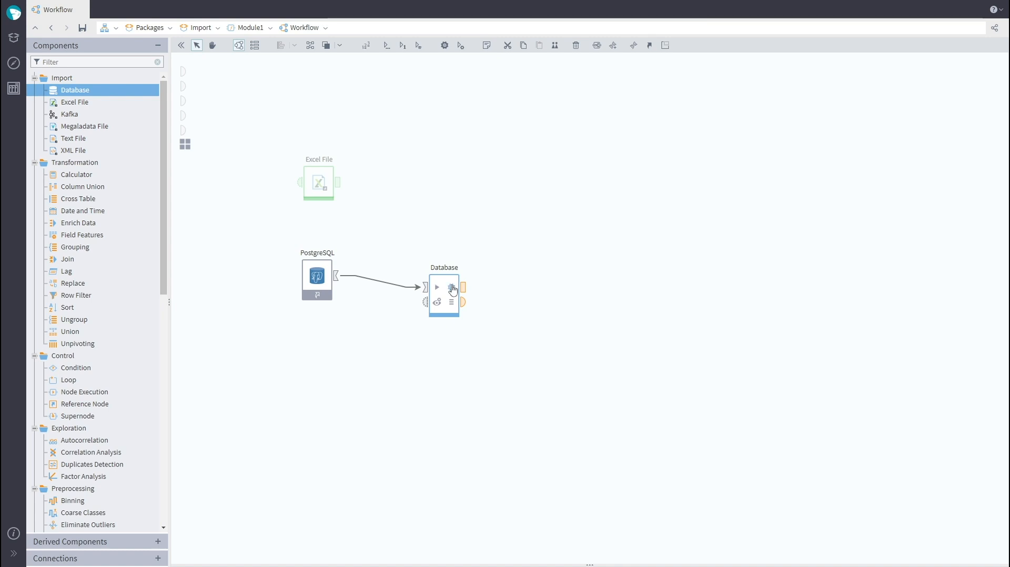
left_click(454, 289)
Step: Activate the connection, choose the public.category table, and preview its contents
left_click(911, 80)
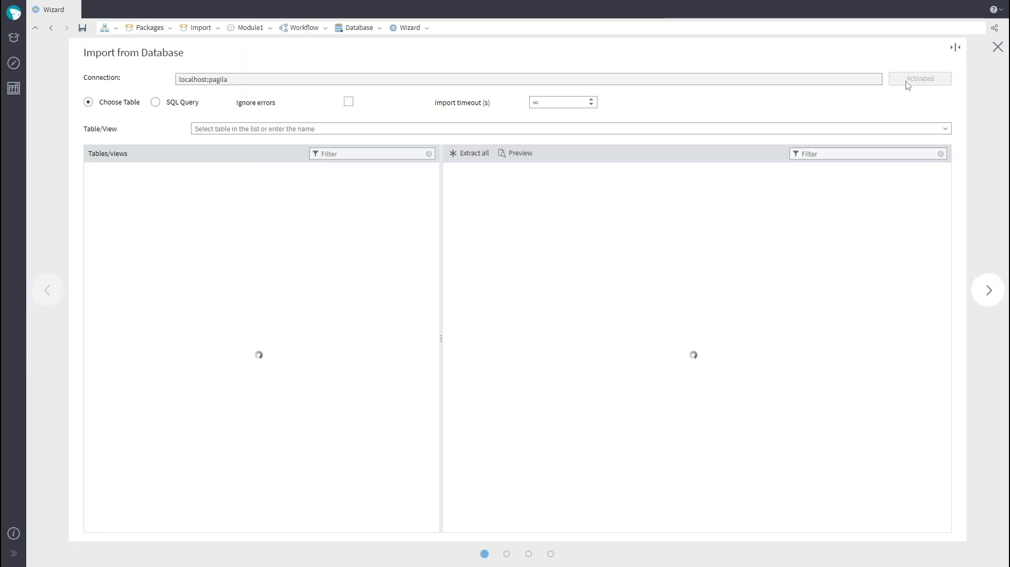
left_click(141, 217)
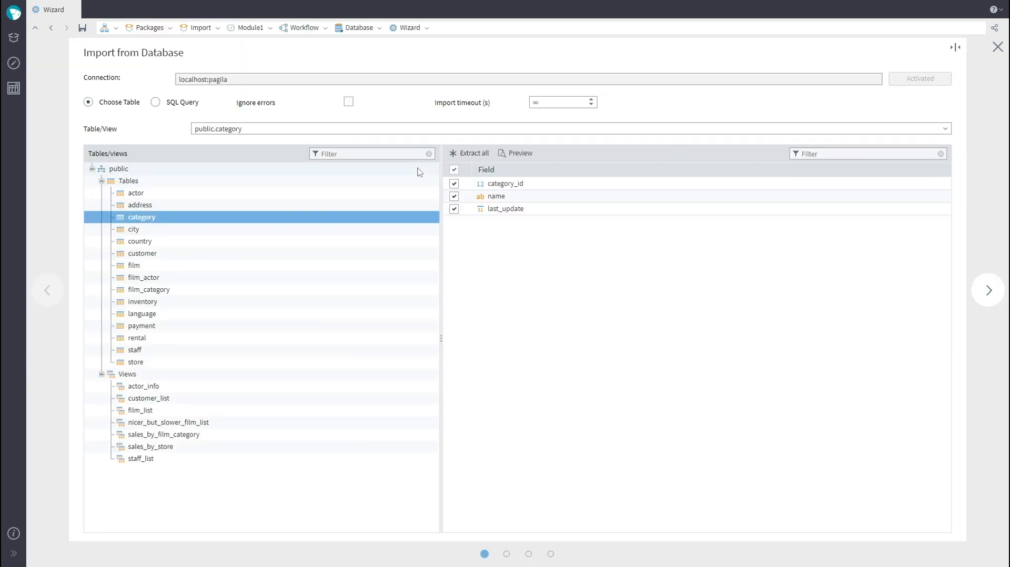
left_click(521, 153)
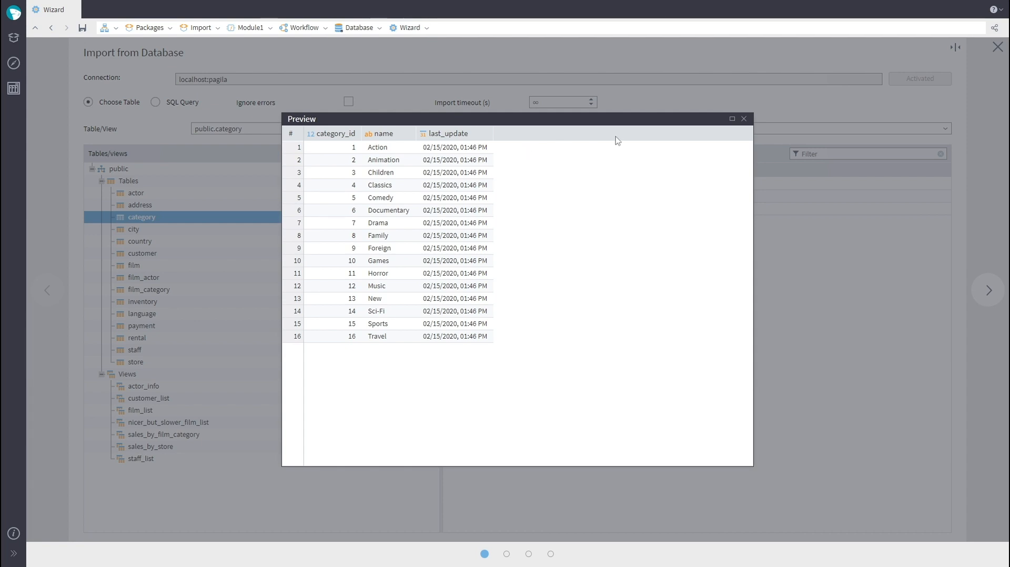
left_click(745, 118)
Step: Step through the import wizard and run the category import
left_click(992, 294)
left_click(988, 295)
left_click(984, 350)
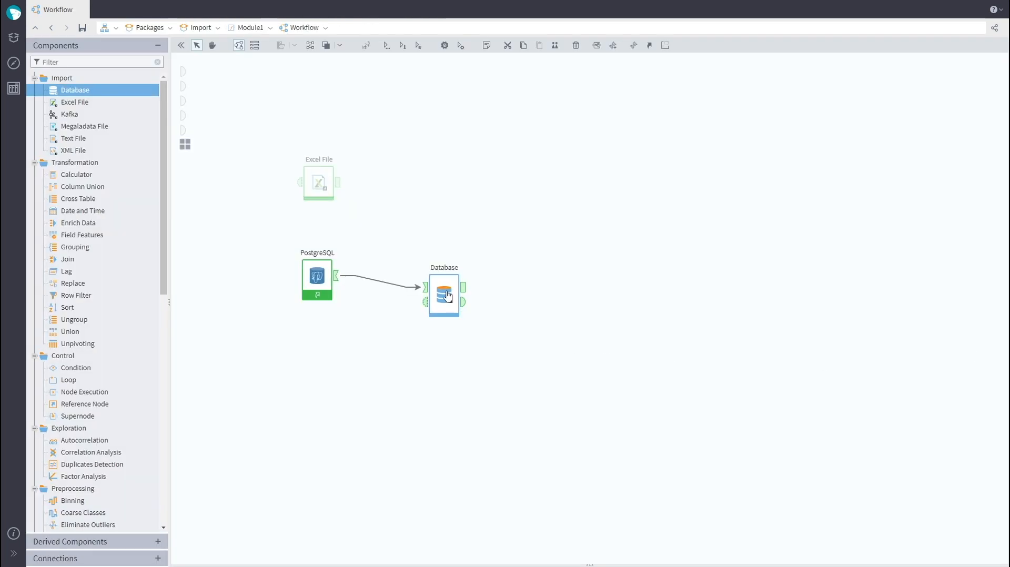
Step: Move the first Database node up and add a second Database import node linked to PostgreSQL
left_click_drag(447, 292, 447, 231)
left_click_drag(73, 90, 442, 319)
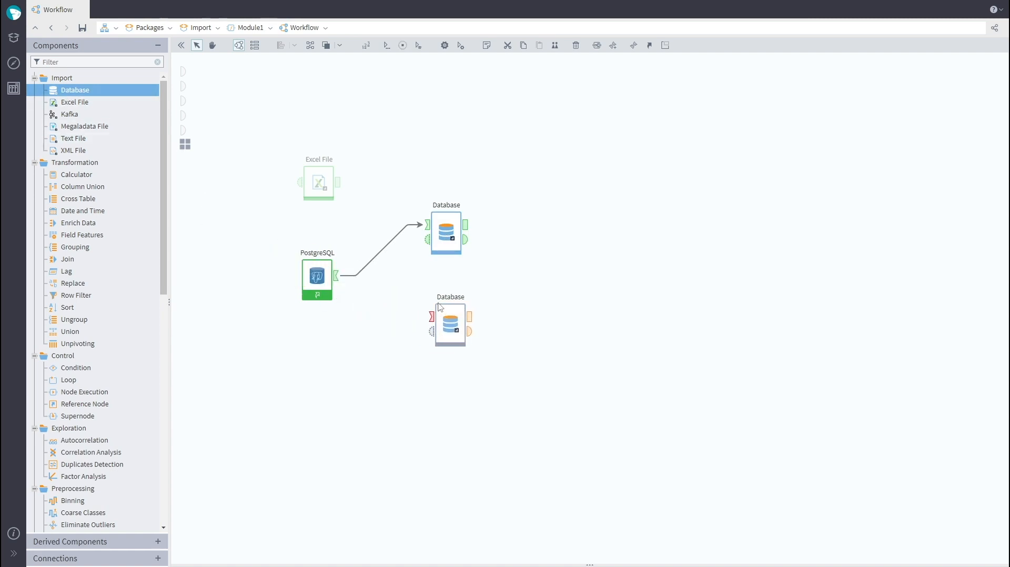
left_click_drag(335, 276, 422, 310)
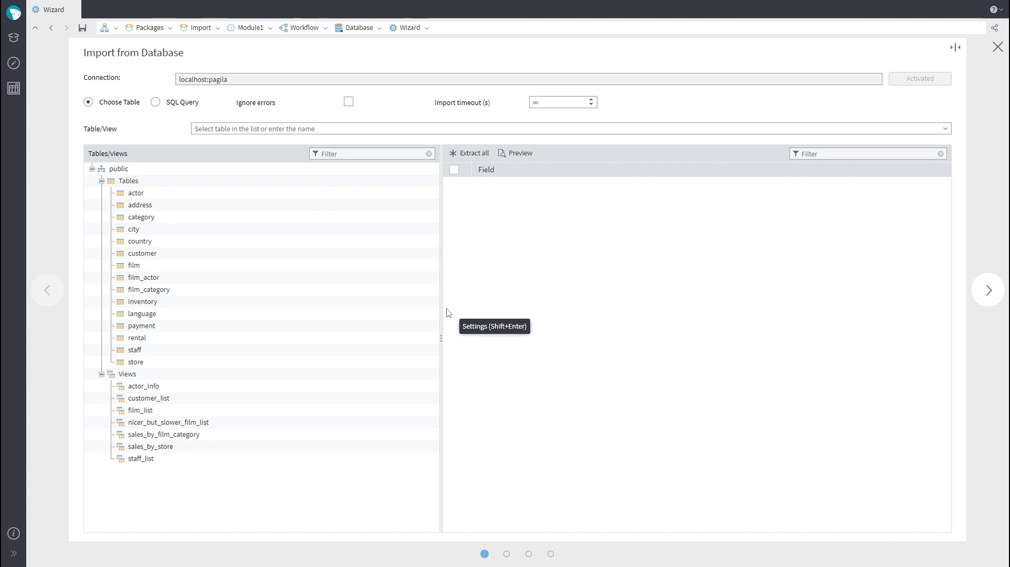
Step: Switch the import to SQL Query mode and write the query Select * From rental
left_click(155, 102)
left_click(526, 176)
type("Select *")
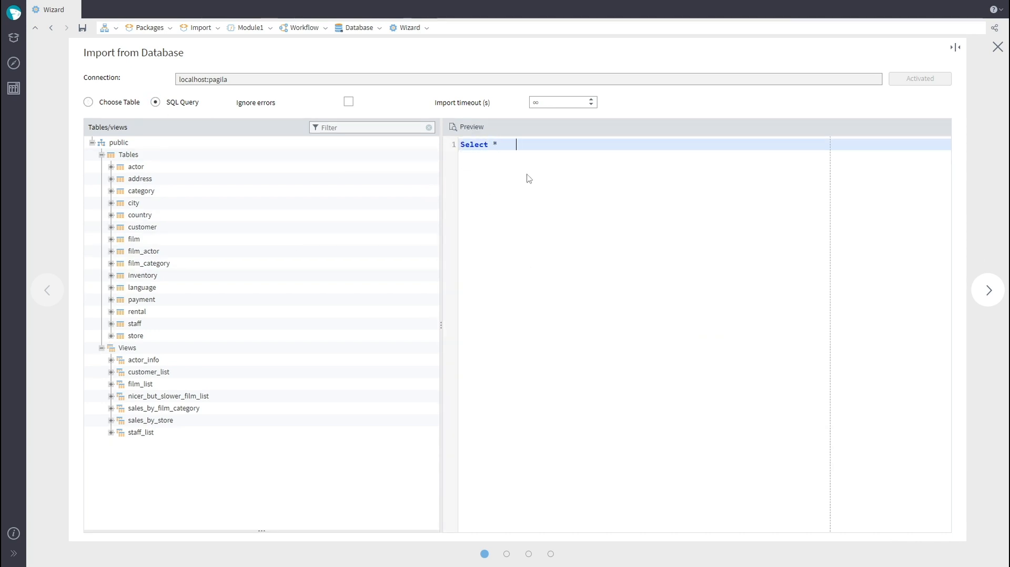
key("Return")
type("From re")
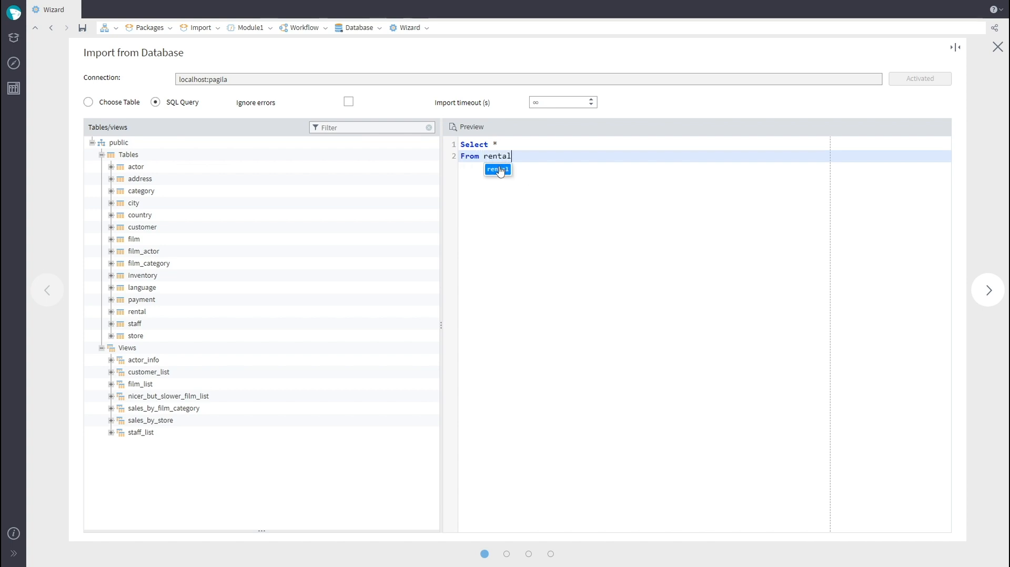
type("ntal")
left_click(498, 170)
Step: Preview the rental query's result
left_click(467, 127)
scroll(522, 411, "down", 5)
scroll(522, 411, "up", 5)
left_click(744, 119)
Step: Advance through the wizard and run the SQL query import
left_click(989, 290)
left_click(989, 290)
left_click(992, 349)
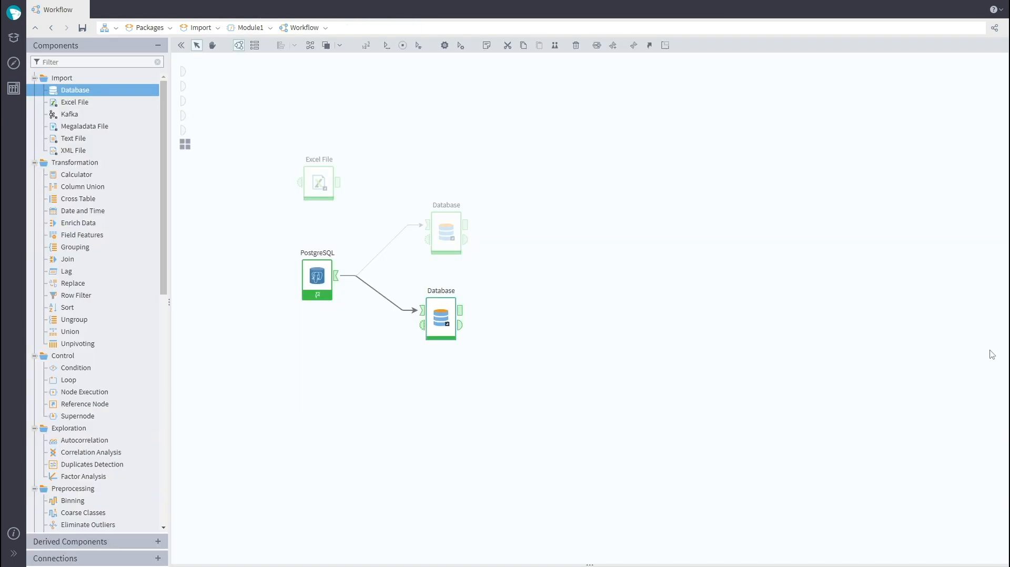
Step: Open the query node's output in Quick View to review the rental data
left_click(460, 310)
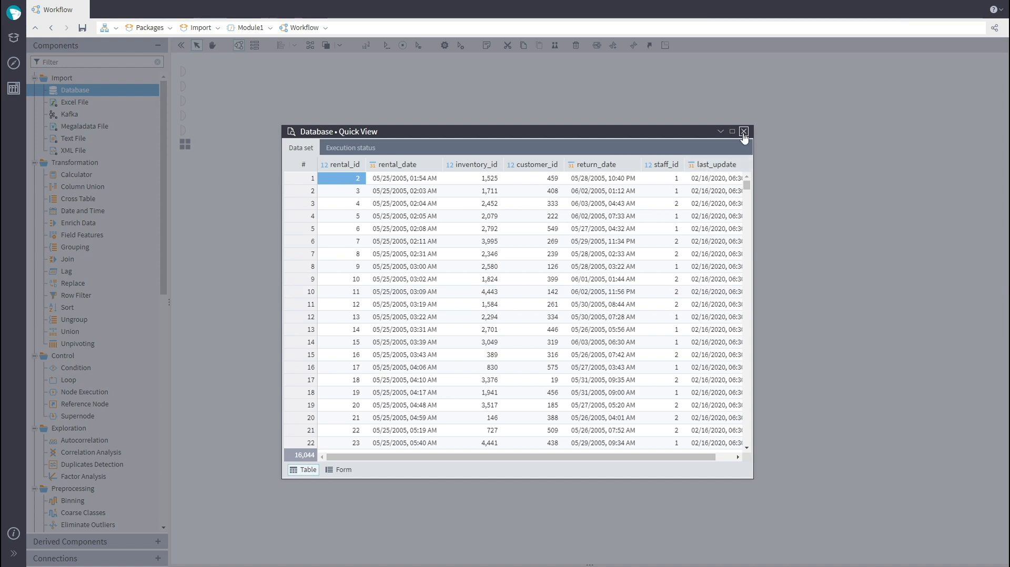
left_click(744, 132)
Step: Add a Database export node and connect both the PostgreSQL connection and the Excel File output to it
scroll(124, 287, "down", 10)
left_click_drag(124, 458, 463, 415)
left_click_drag(336, 279, 445, 400)
left_click_drag(331, 185, 445, 414)
Step: Open the export node's settings and create a new target table for the data
double_click(473, 410)
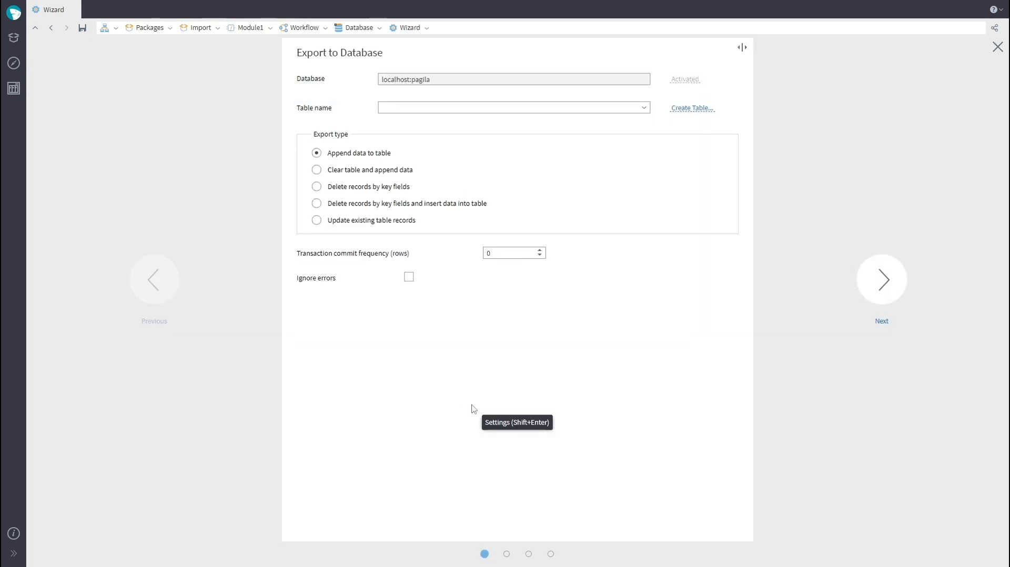
left_click(679, 109)
left_click(500, 400)
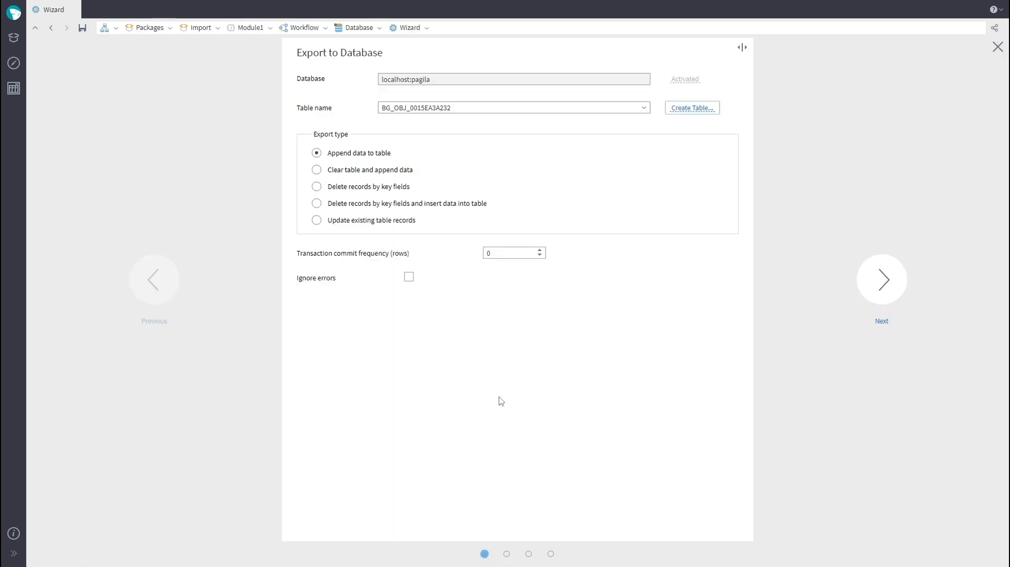
Step: Advance through the export wizard and run the export
left_click(882, 279)
left_click(882, 279)
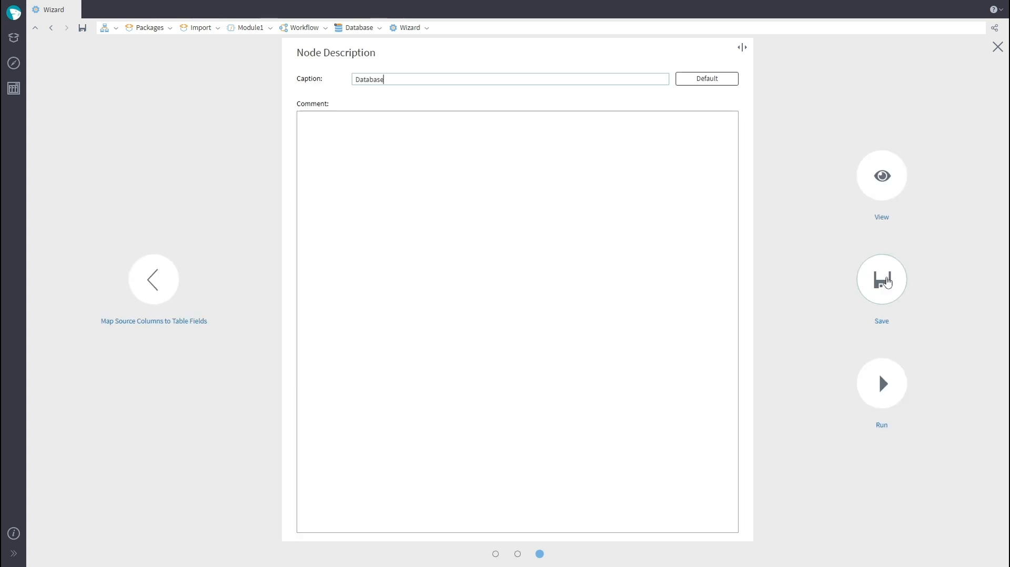
left_click(883, 384)
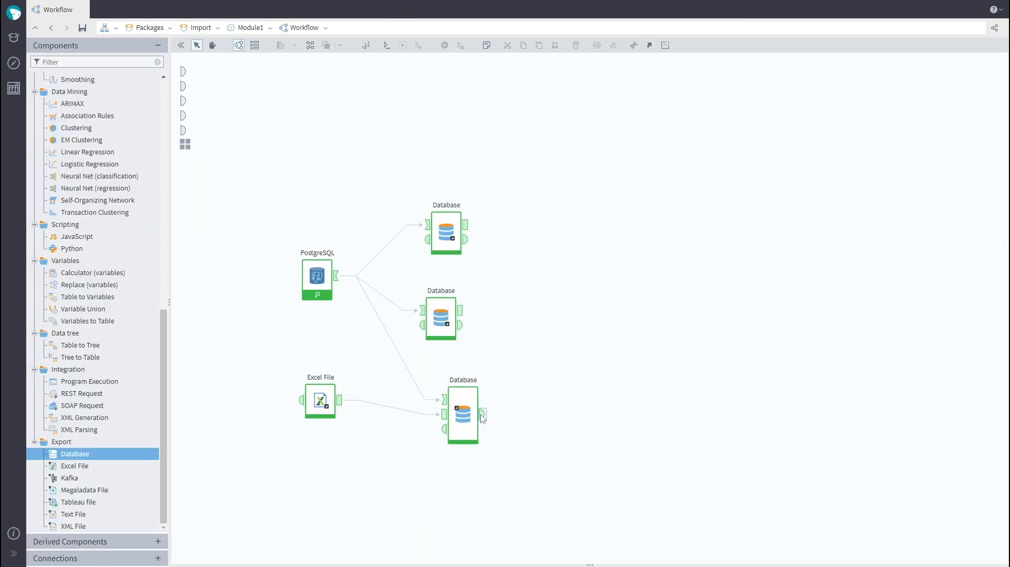
Step: Check the export node's execution status in Quick View
left_click(482, 417)
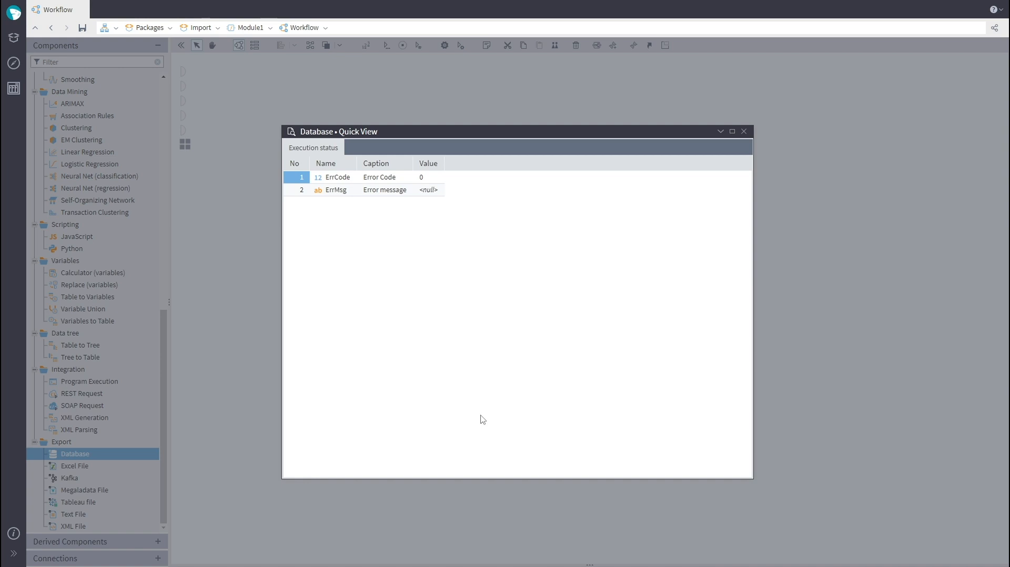
left_click(747, 132)
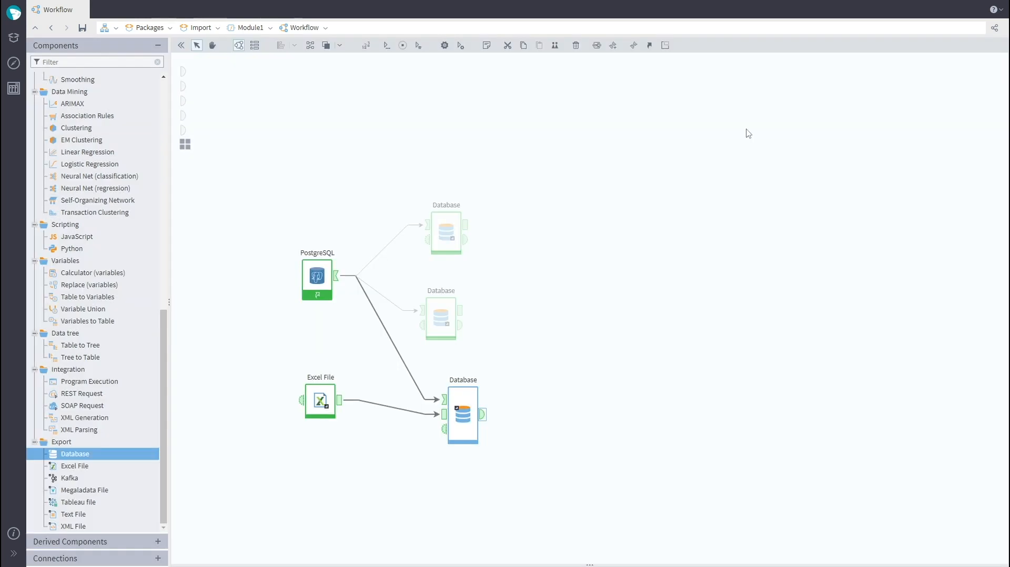
Step: Create a Tableau Server connection with server URL localhost and save it
left_click(14, 63)
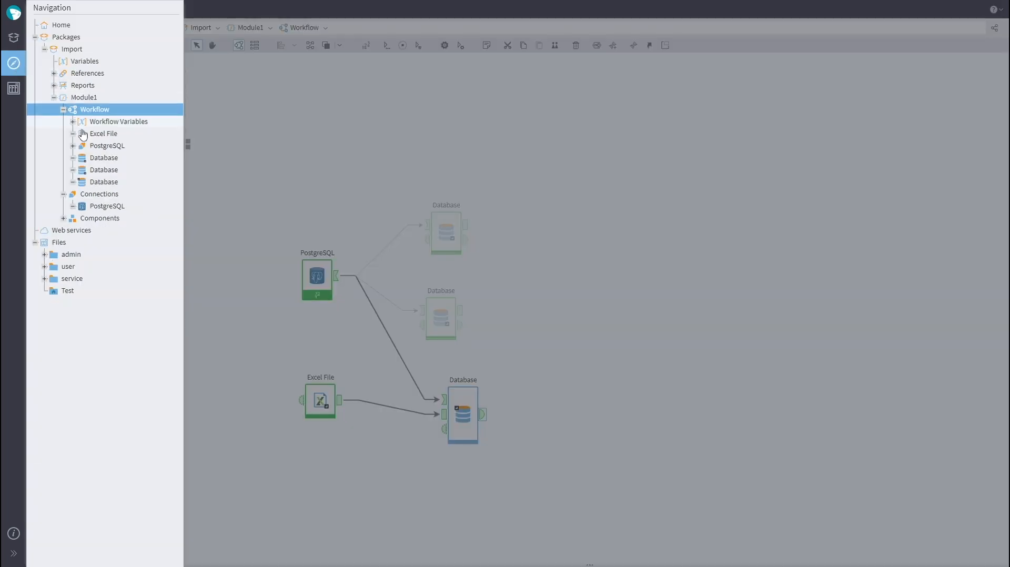
left_click(114, 196)
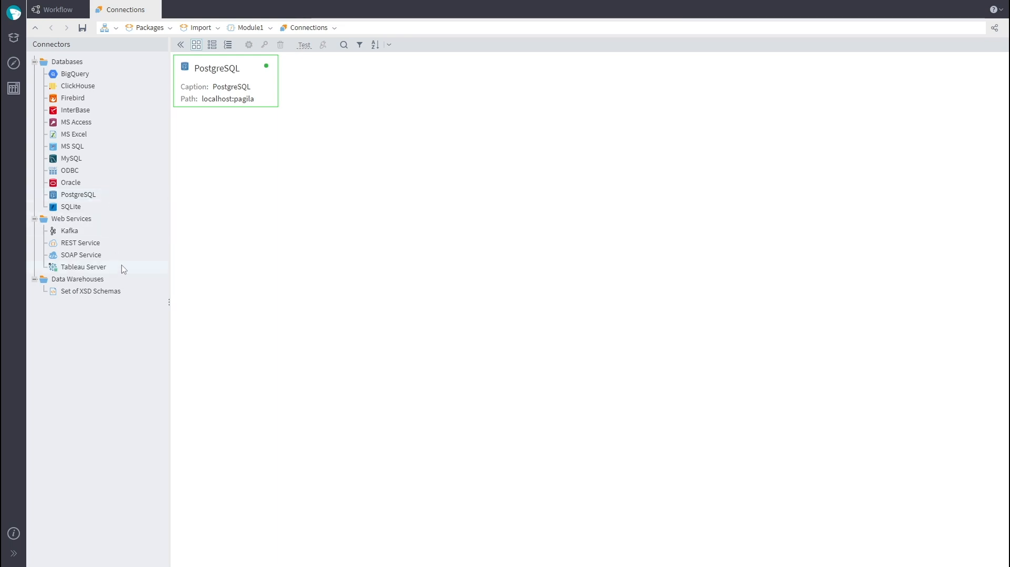
double_click(113, 270)
left_click(426, 99)
type("localhost")
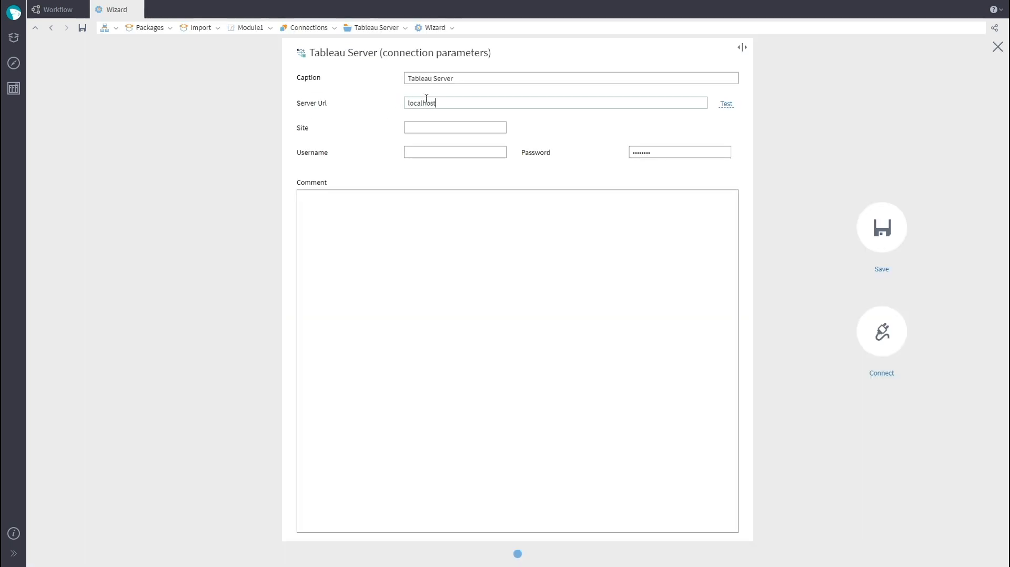
left_click(426, 128)
type("Megaladata")
left_click(882, 228)
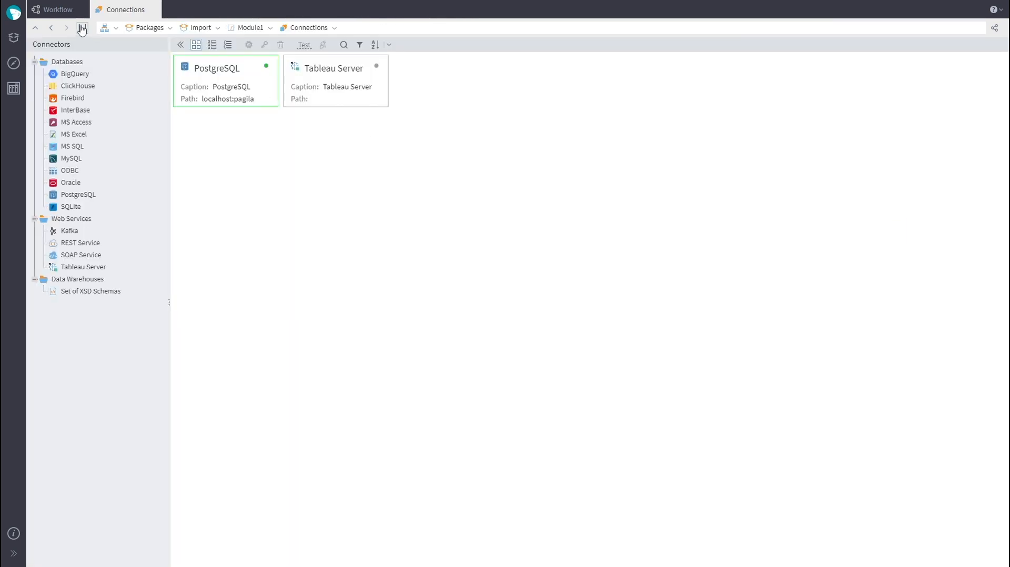
Step: Place the Tableau Server connection on the workflow canvas
left_click(62, 10)
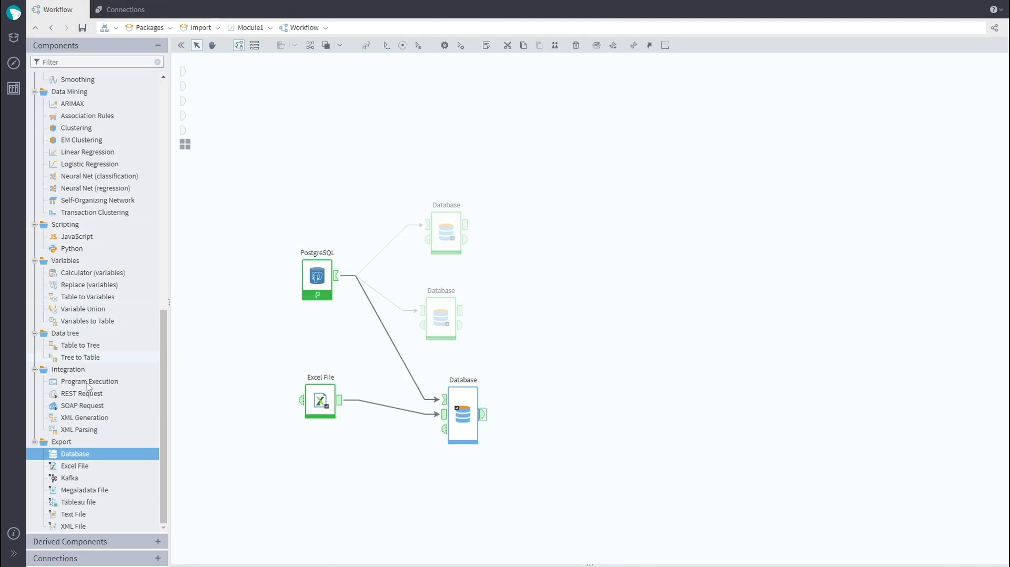
left_click(79, 559)
left_click(35, 124)
left_click(45, 136)
left_click_drag(71, 156, 603, 303)
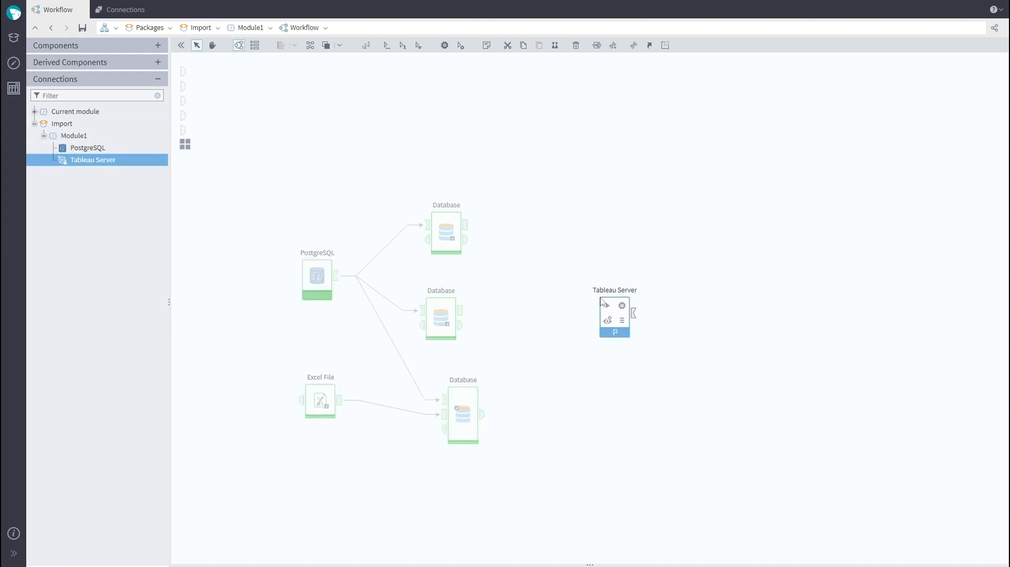
Step: Add a Tableau file export node, connect the database output to it, and open its settings
left_click(85, 45)
left_click_drag(111, 505, 717, 284)
left_click_drag(465, 226, 709, 291)
left_click(737, 299)
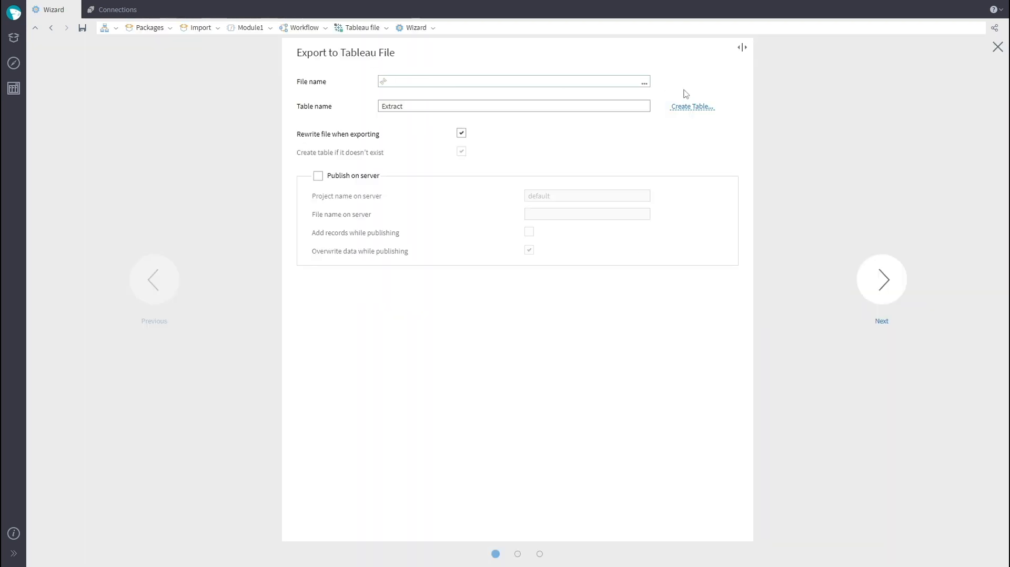
Step: Set the Tableau export file name to Mgd_Test.hyper
left_click(644, 83)
type("Mgd_Test")
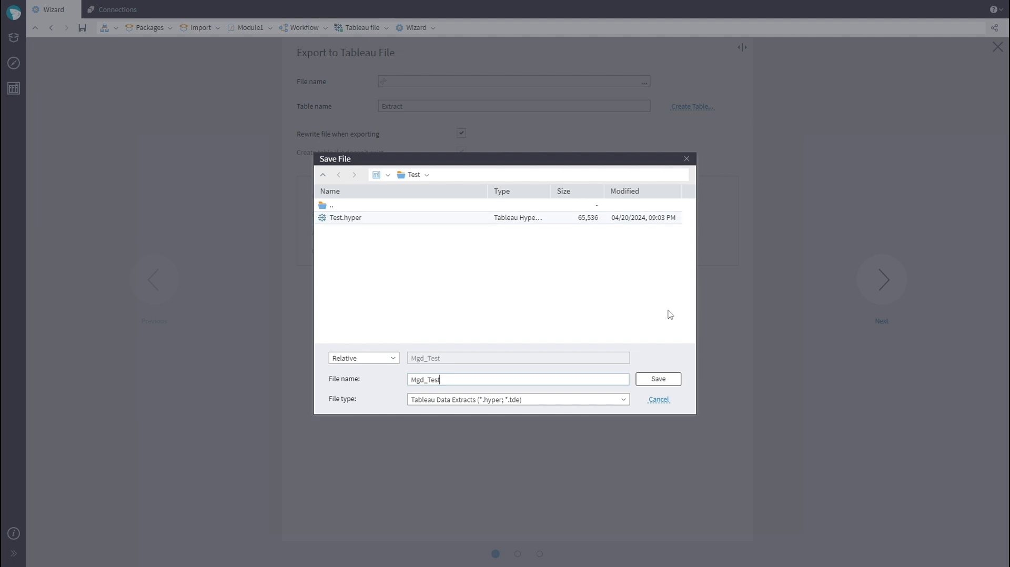
left_click(659, 379)
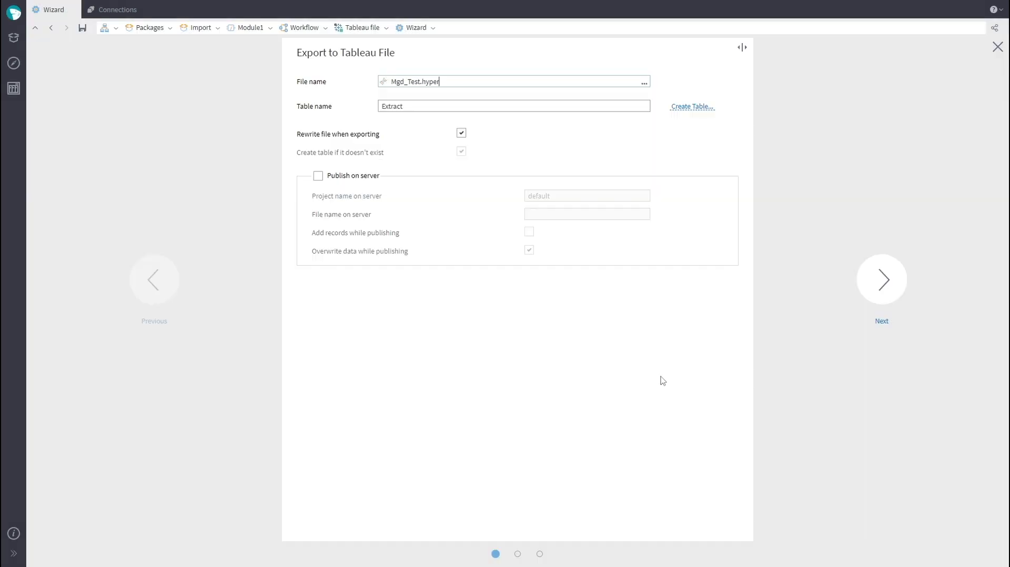
Step: Advance through the Tableau export wizard and run the export
left_click(871, 269)
left_click(882, 279)
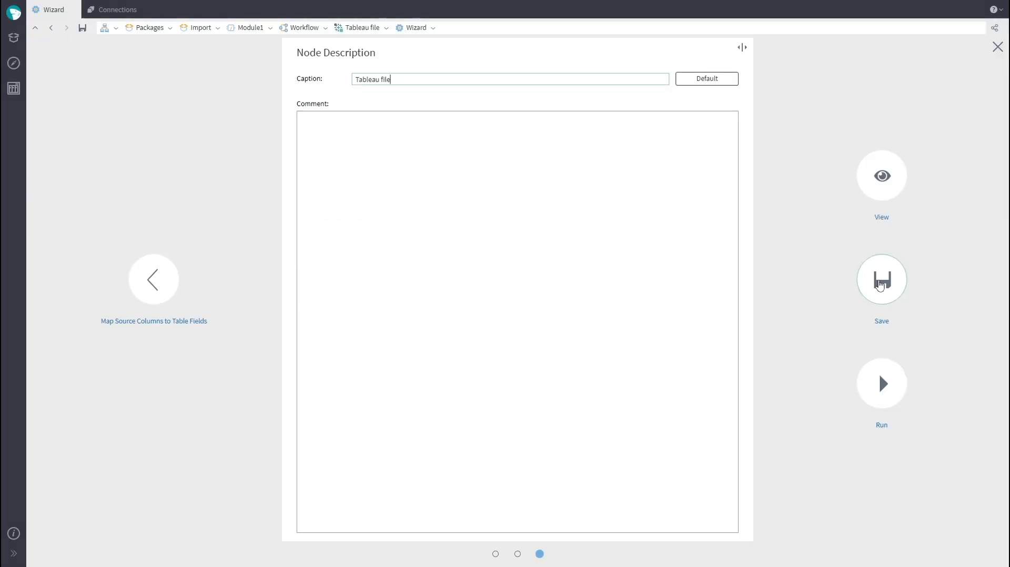
left_click(879, 377)
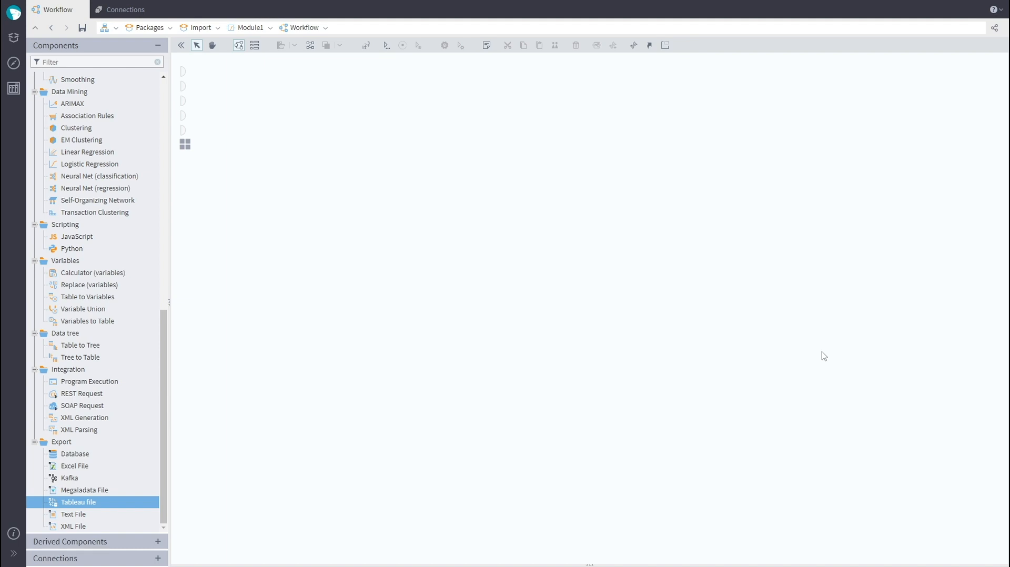
left_click(14, 62)
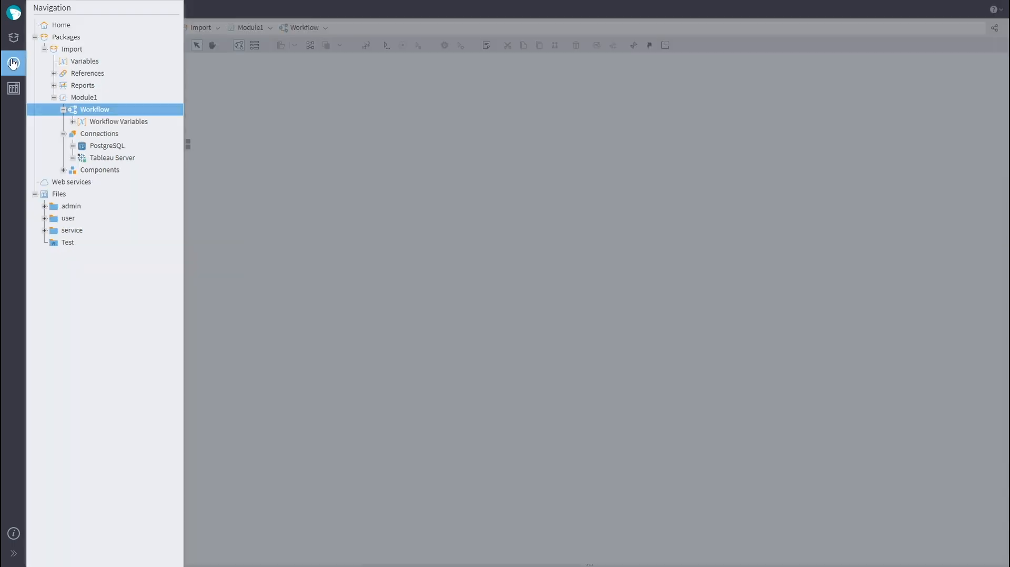
left_click(112, 134)
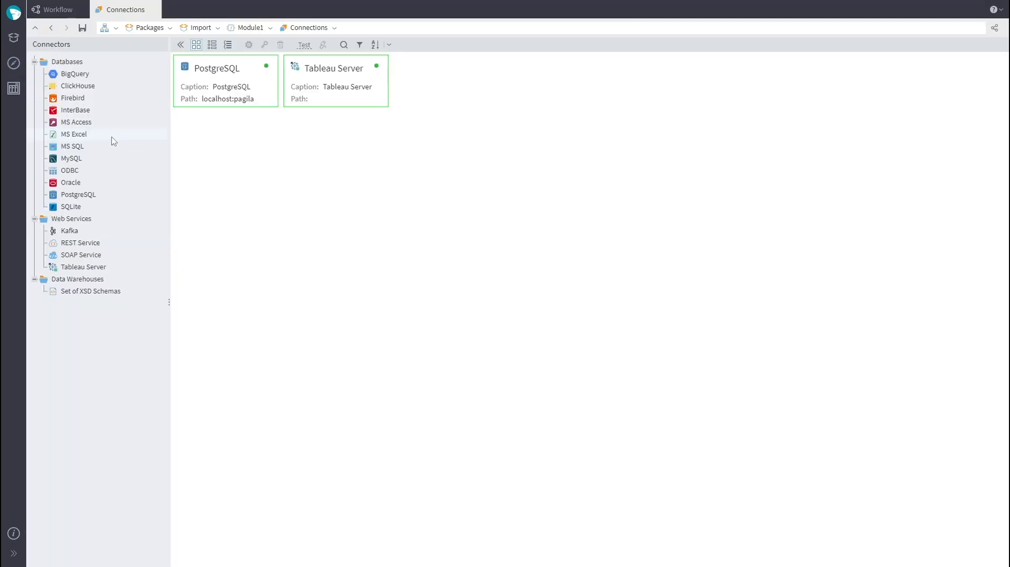
left_click_drag(113, 245, 308, 199)
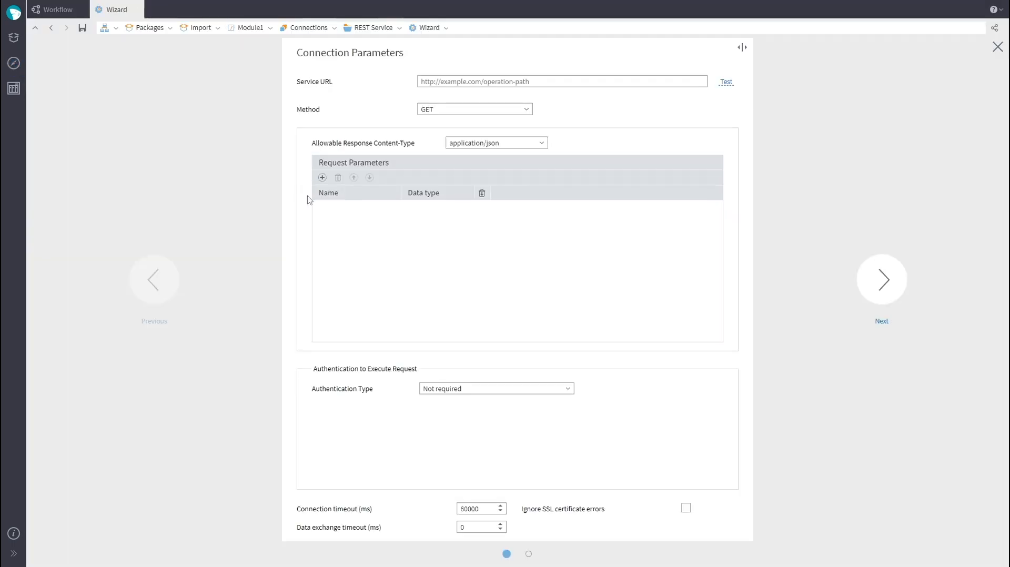
type("https://api.spotify.com/v1/playlists/37i9dQZEVXbMDoHDwVN2tF/tracks")
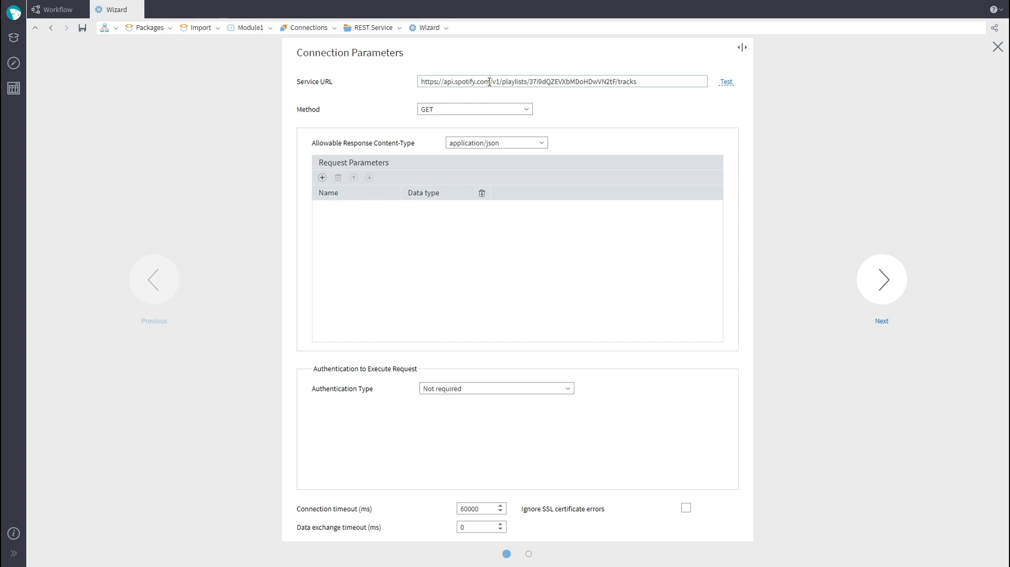
Step: Set the allowable response content type to */*
left_click(534, 139)
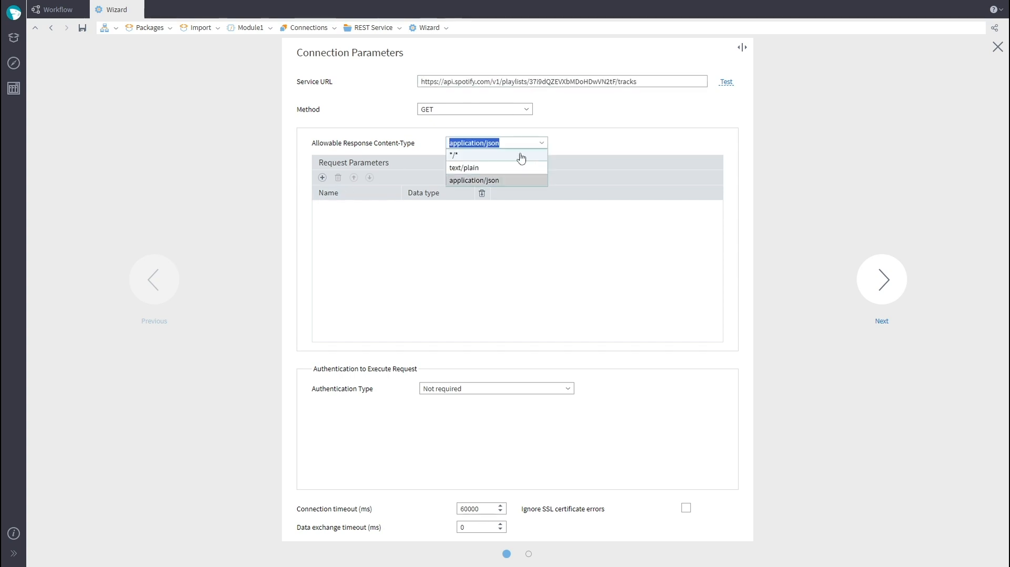
left_click(516, 168)
left_click(536, 146)
left_click(523, 155)
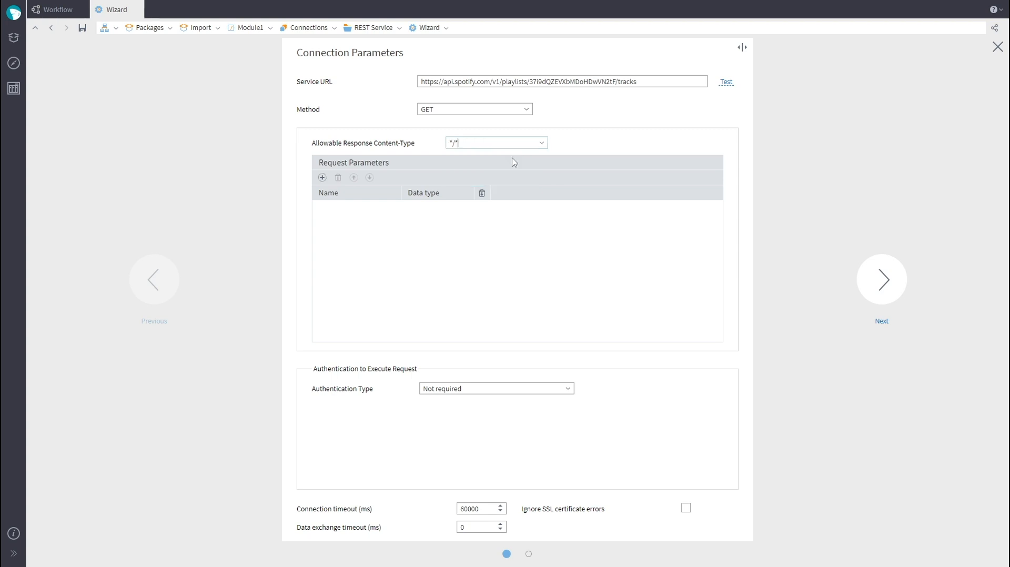
Step: Set authentication to OAuth token and paste the OAuth token
left_click(566, 397)
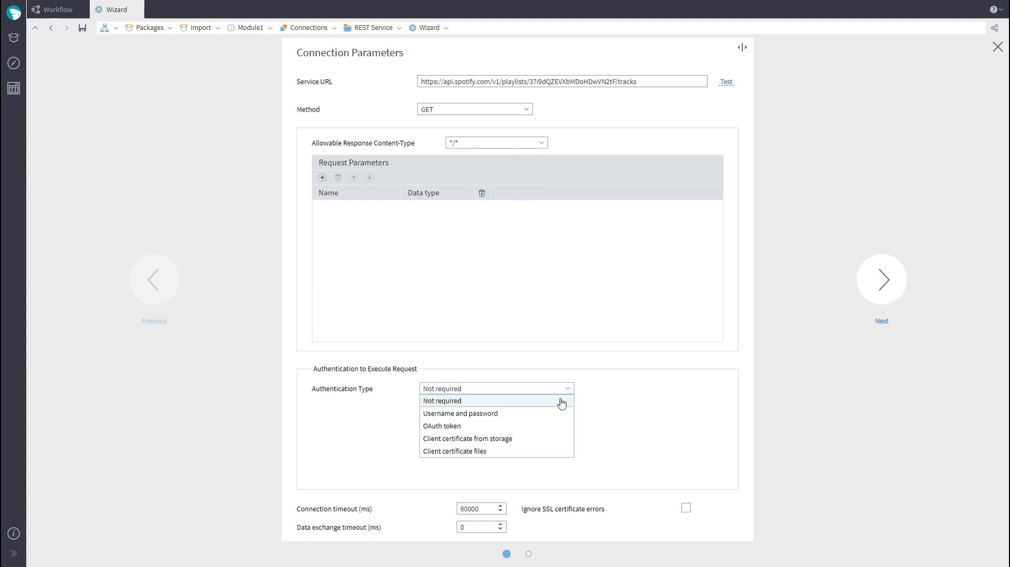
left_click(546, 429)
key("ctrl+v")
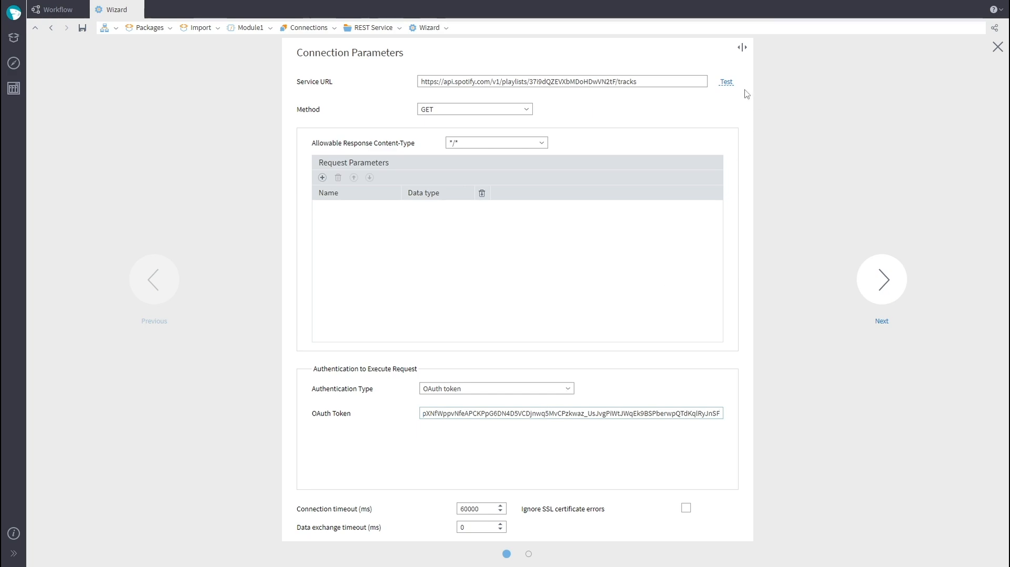
Step: Test the REST Service connection, go to the description page, and save it
left_click(726, 81)
left_click(504, 300)
left_click(865, 291)
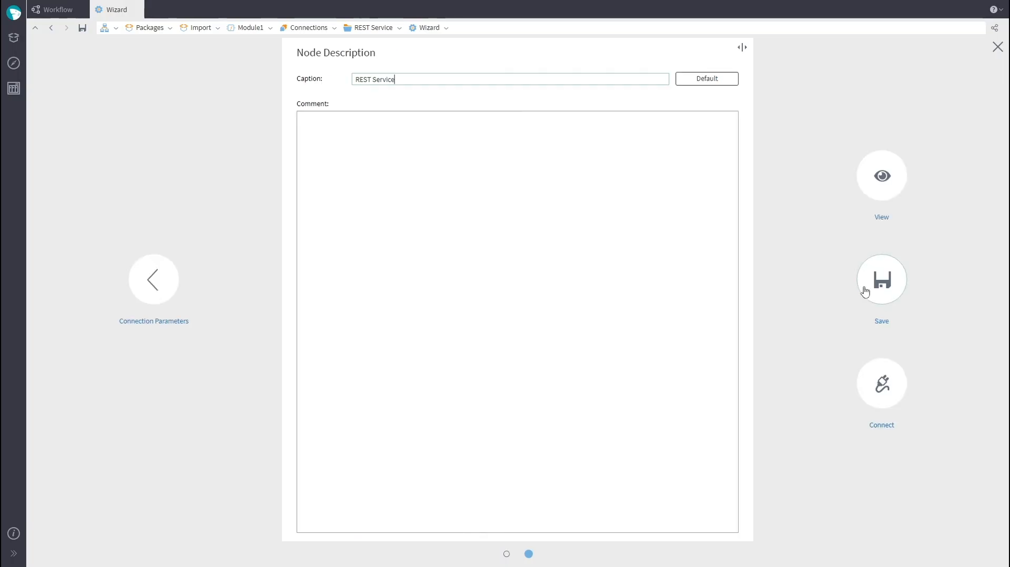
left_click(866, 291)
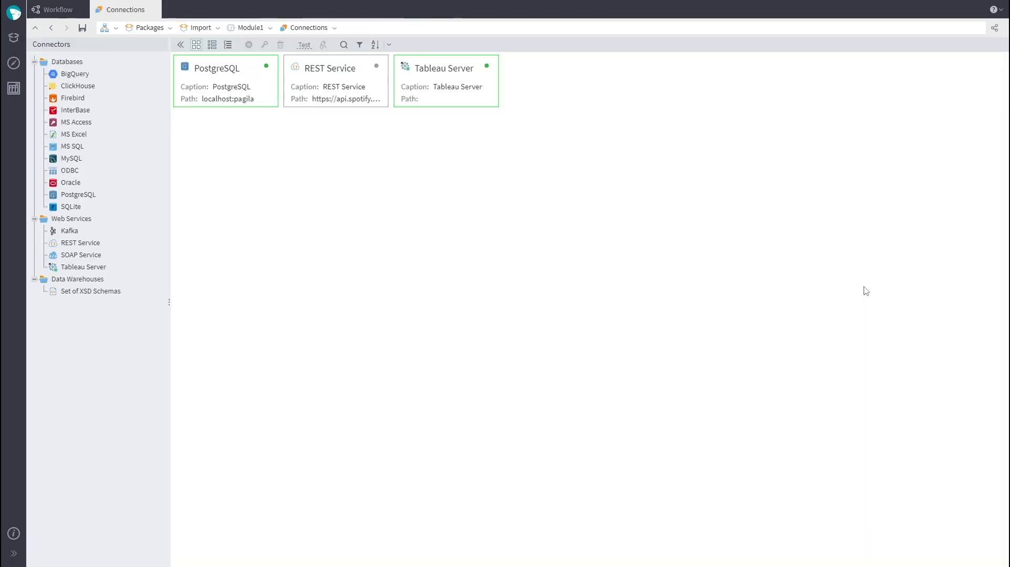
Step: Place the REST Service connection on the workflow canvas
left_click(61, 11)
left_click(95, 546)
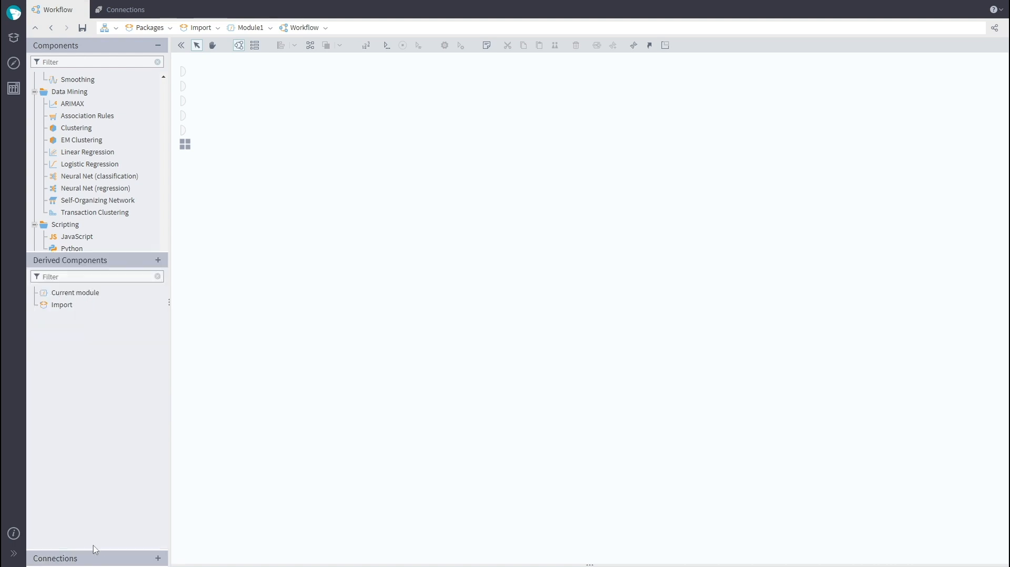
left_click(86, 558)
left_click(35, 124)
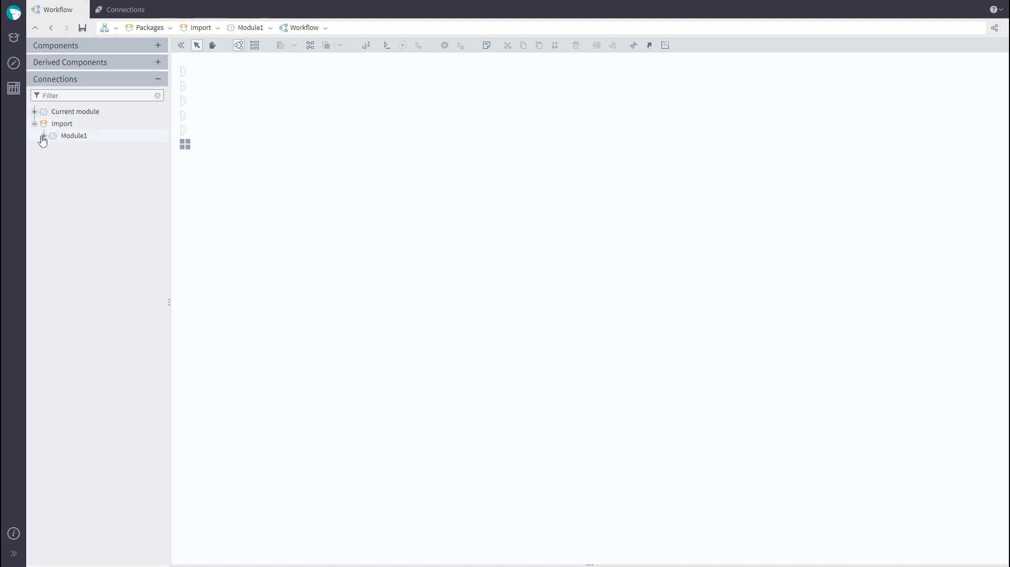
left_click_drag(77, 176, 334, 167)
Step: Add a REST Request node linked to the REST Service connection
left_click(92, 48)
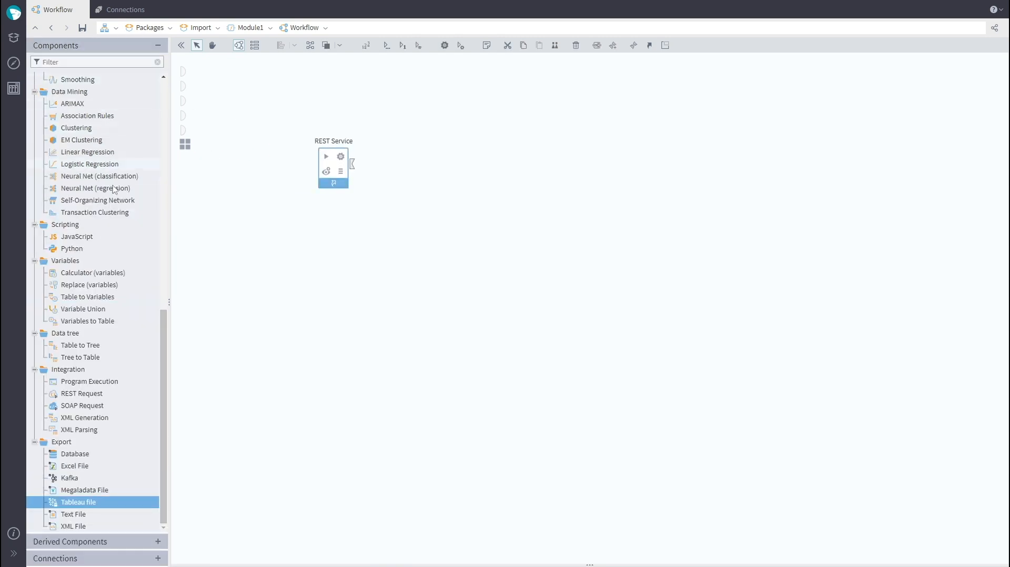
left_click_drag(104, 395, 427, 170)
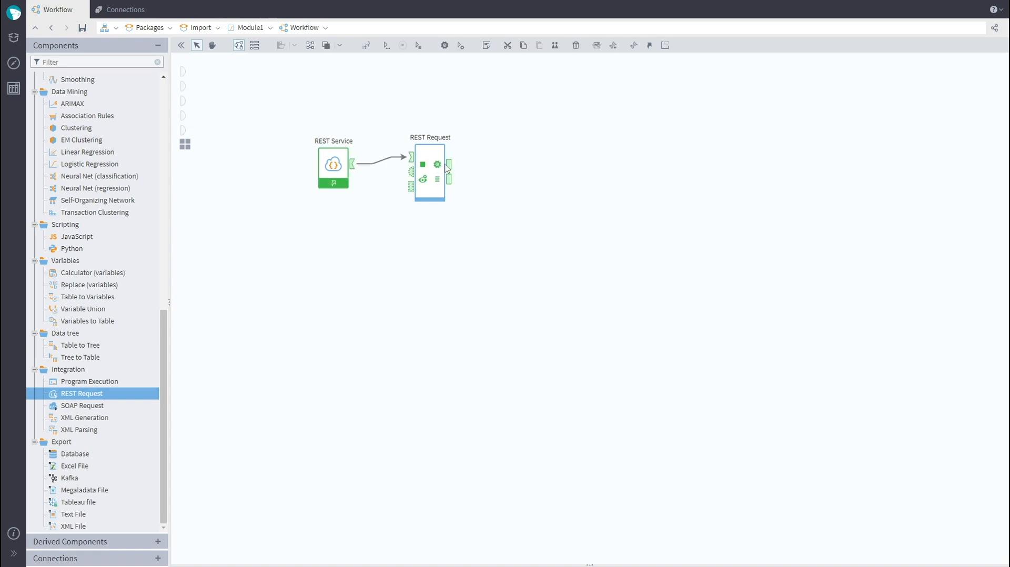
left_click(451, 167)
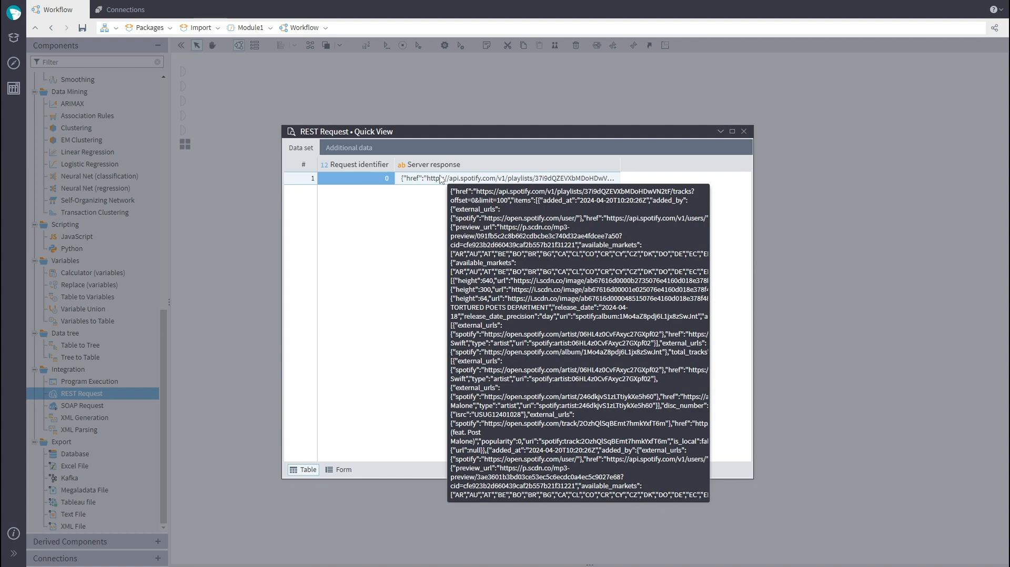
left_click(349, 148)
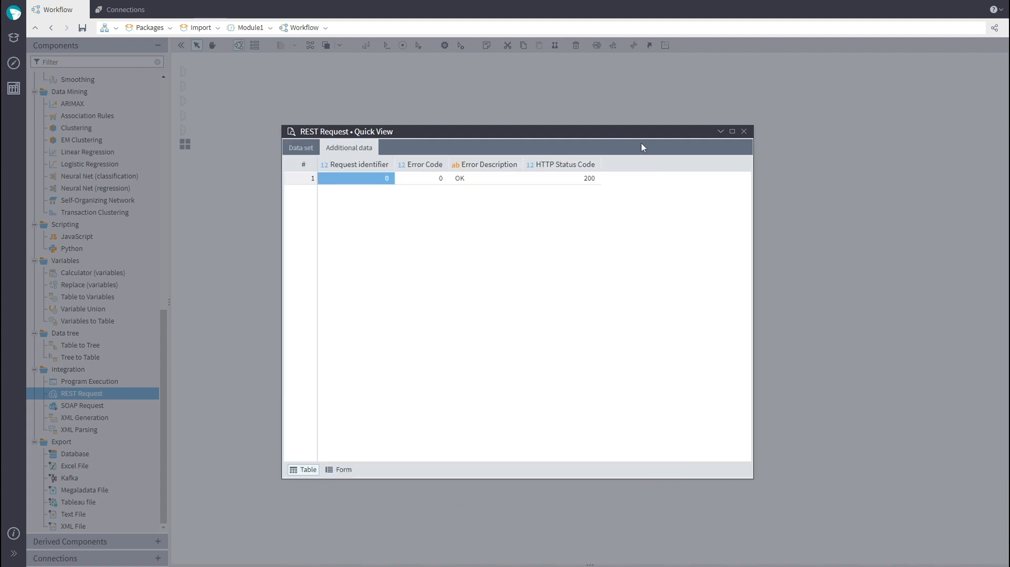
left_click(744, 131)
Step: Create an ODBC connection and close its wizard without configuring it
left_click(14, 63)
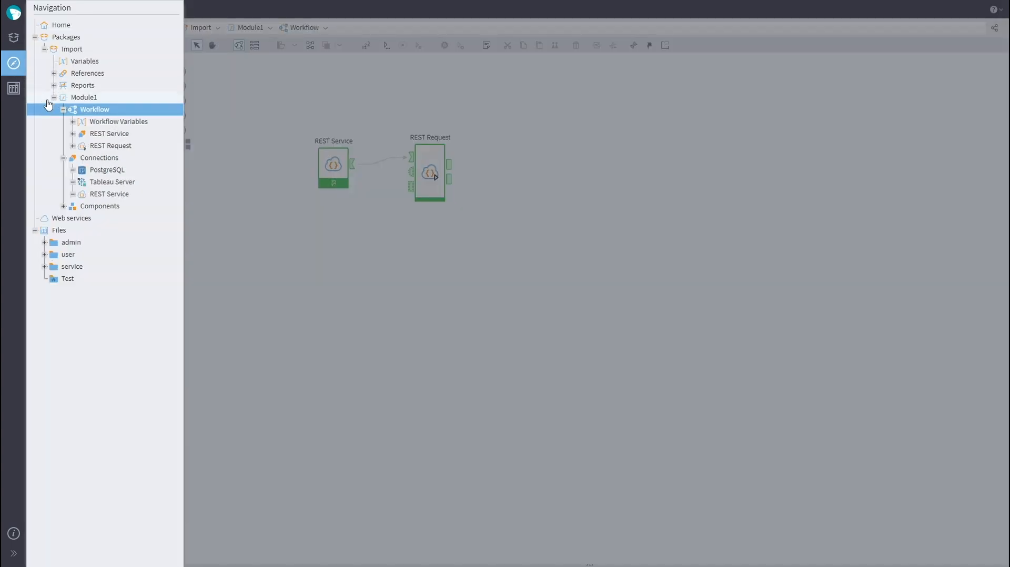
left_click(96, 160)
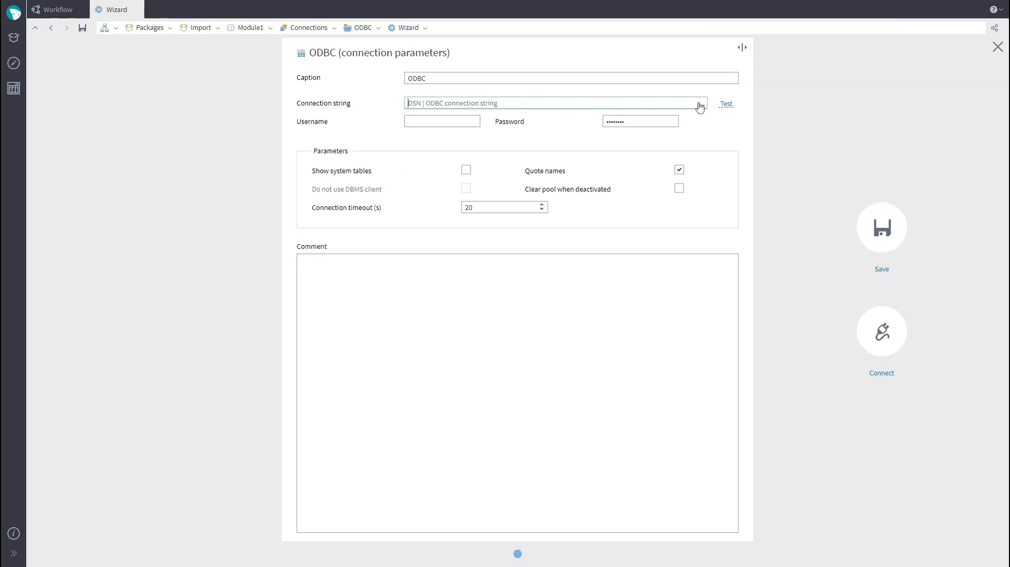
left_click(998, 46)
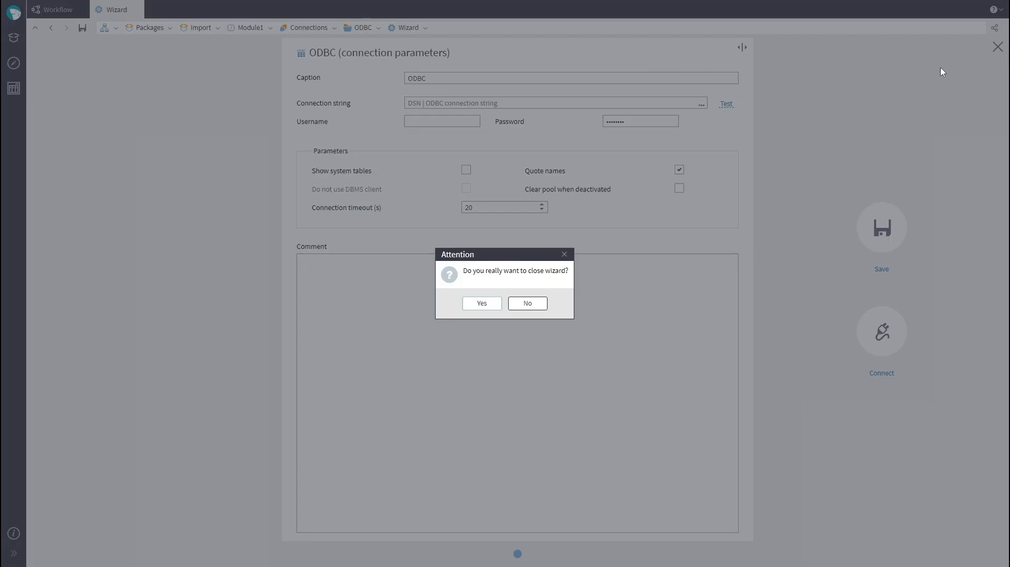
left_click(482, 302)
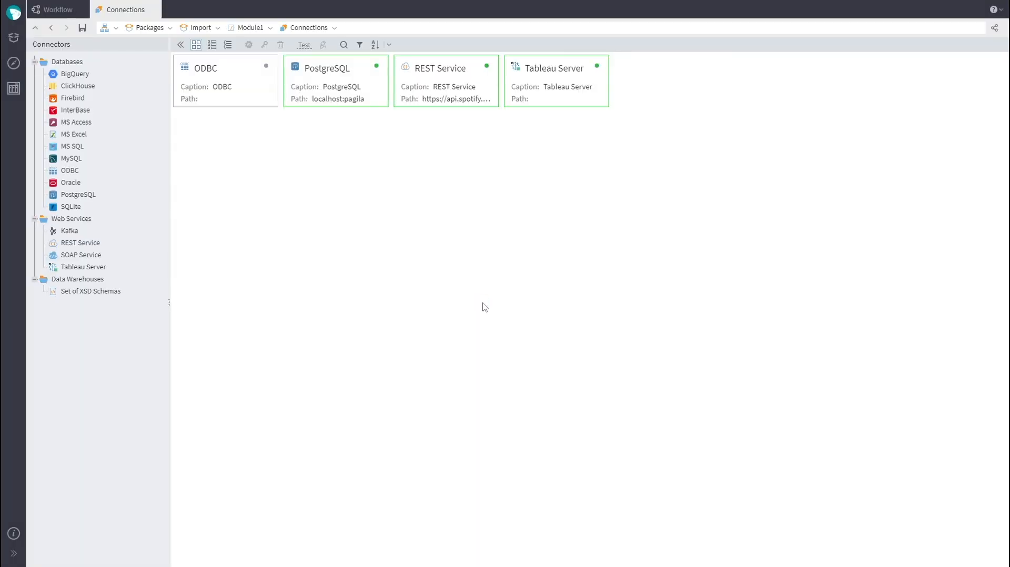